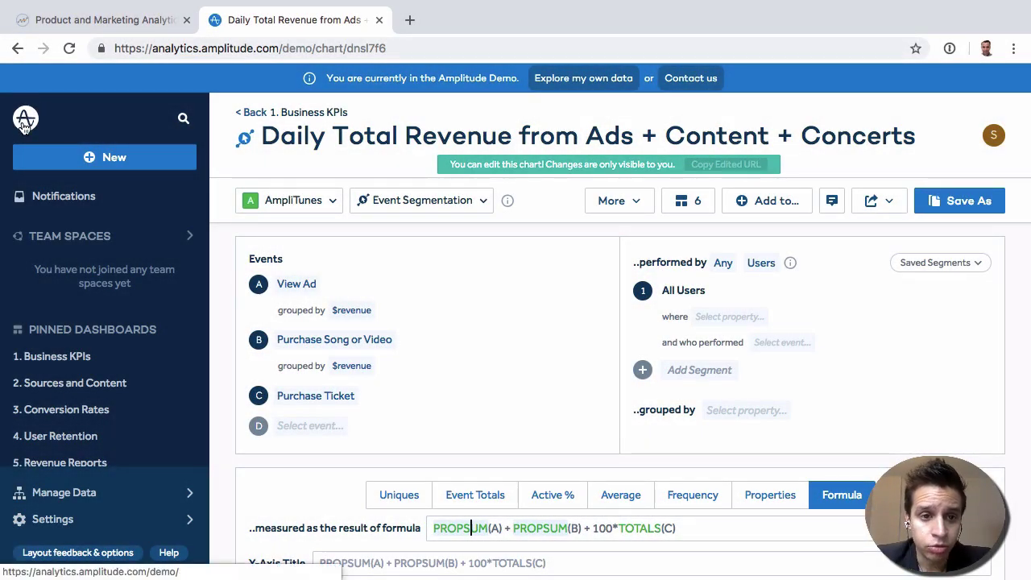
# - Create a new, empty Funnel Analysis chart for AmpliCart from the + New panel
pyautogui.click(99, 158)
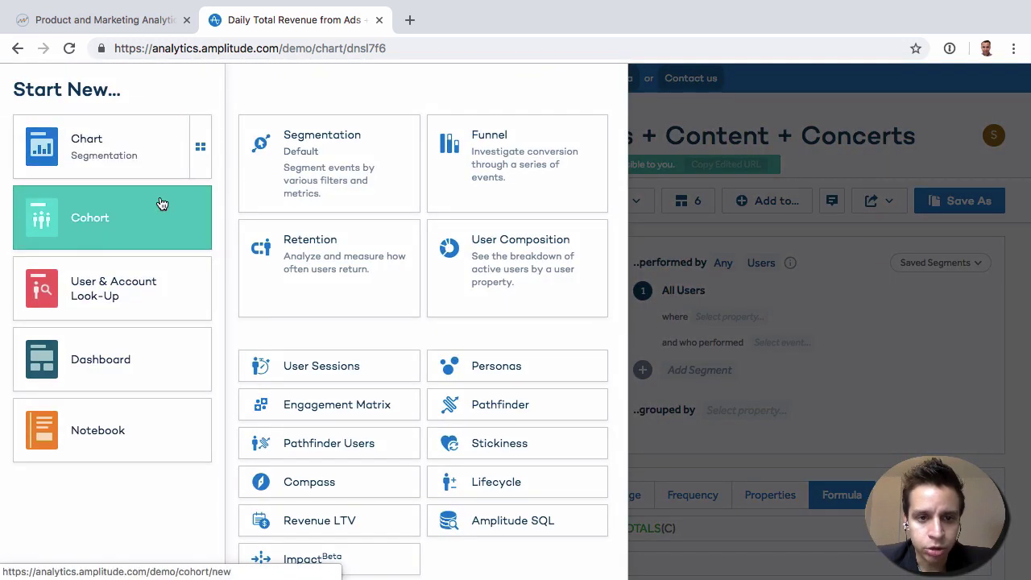
pyautogui.click(518, 176)
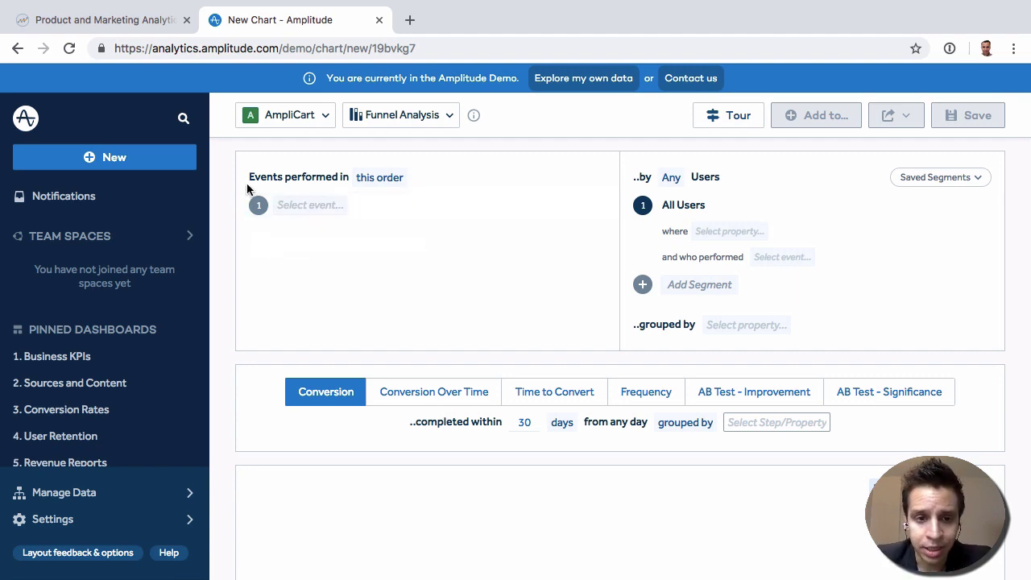
# - Set the funnel steps to Add Item to Cart, then Complete Purchase
pyautogui.click(308, 205)
pyautogui.scroll(-3, 409, 358)
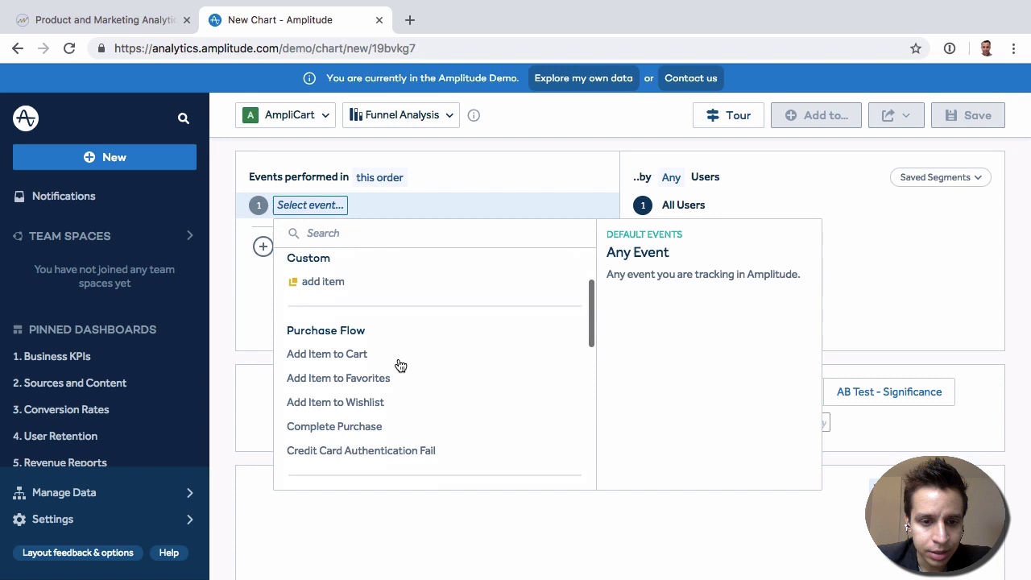
pyautogui.click(358, 364)
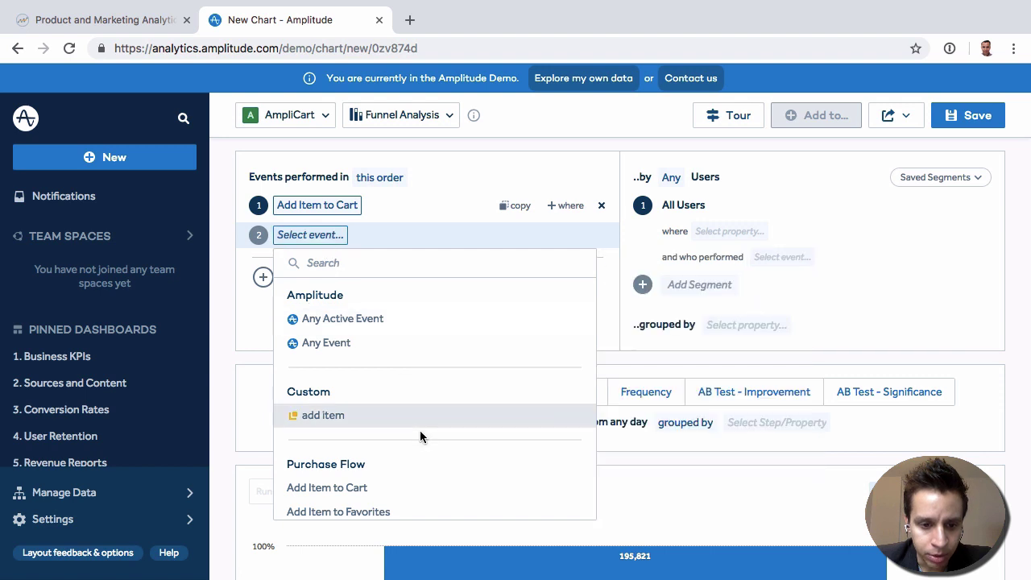
pyautogui.scroll(-2, 420, 436)
pyautogui.scroll(-1, 420, 436)
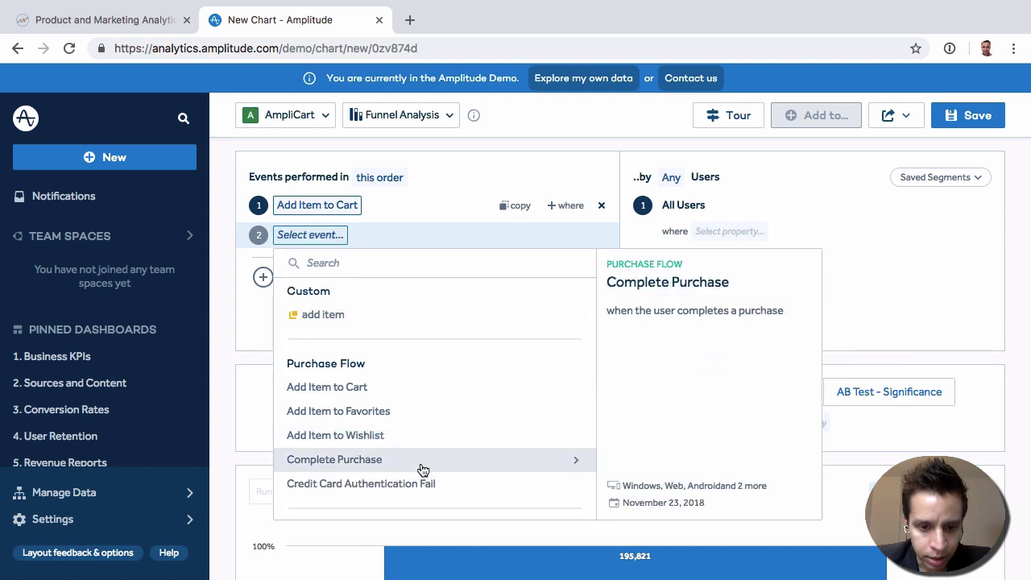
pyautogui.scroll(-1, 421, 465)
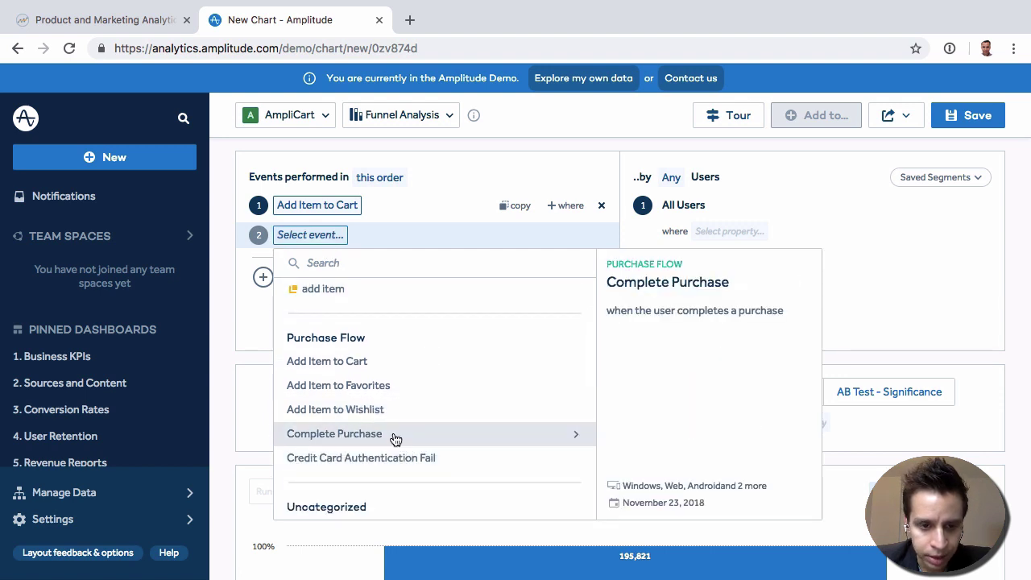
pyautogui.click(395, 437)
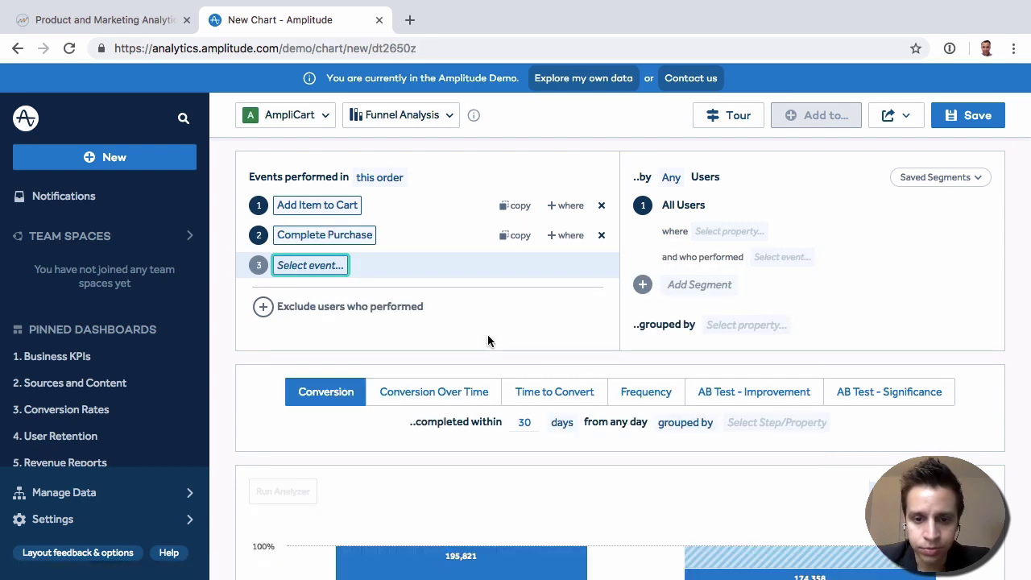
pyautogui.scroll(-4, 487, 340)
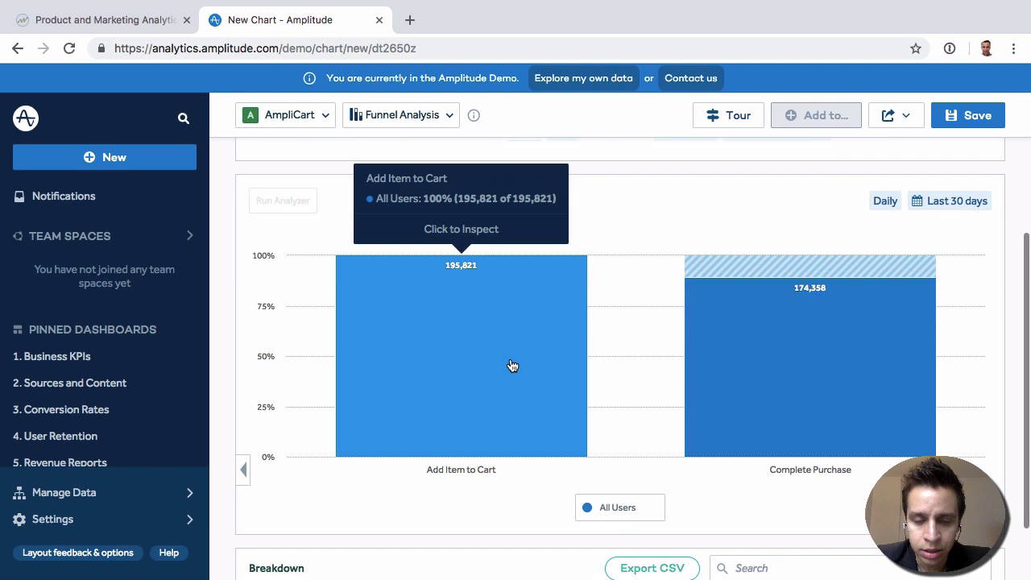
pyautogui.scroll(1, 493, 375)
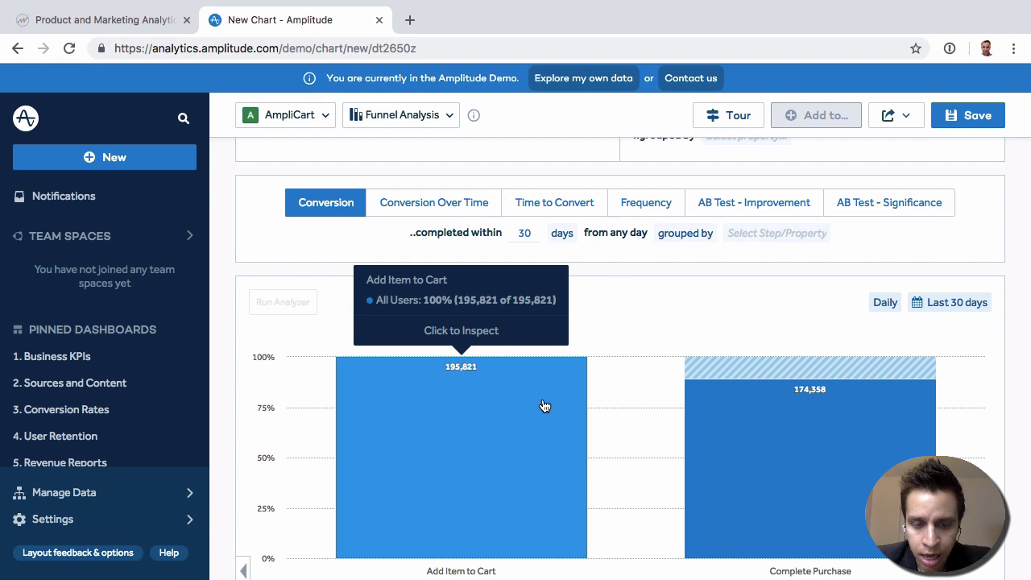
pyautogui.scroll(-1, 809, 458)
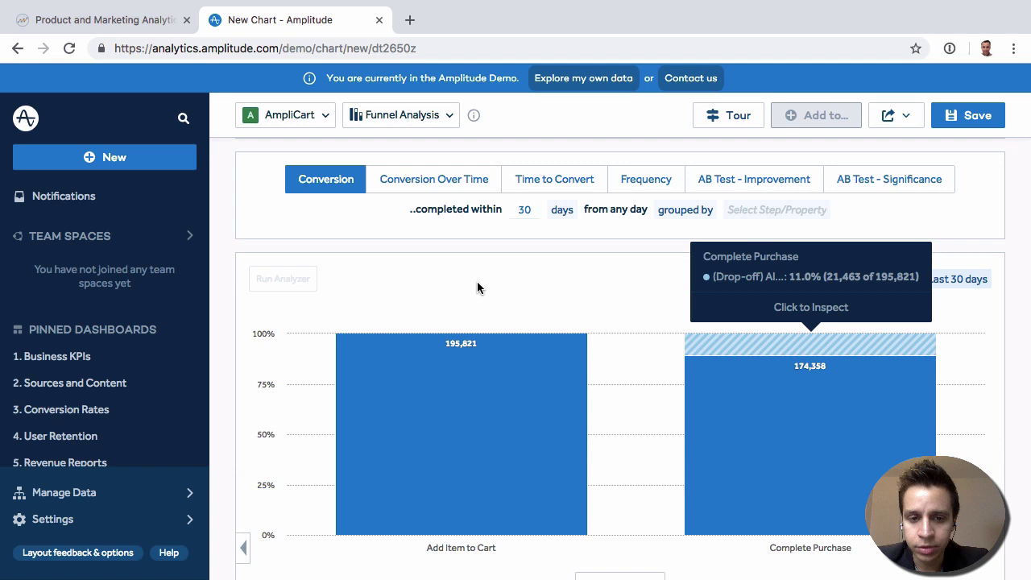
pyautogui.scroll(-3, 479, 288)
pyautogui.scroll(5, 479, 288)
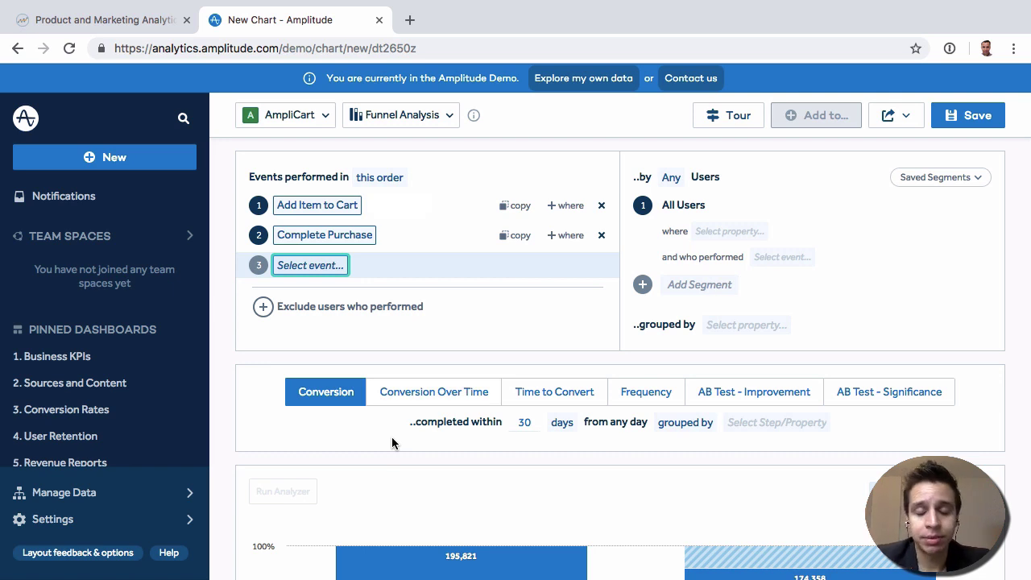
pyautogui.click(385, 179)
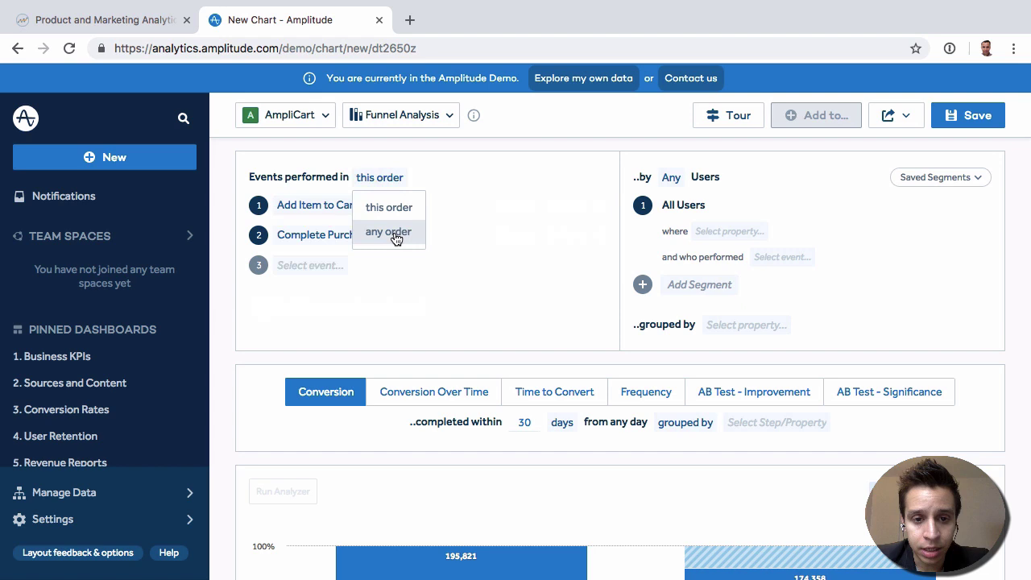
pyautogui.click(524, 344)
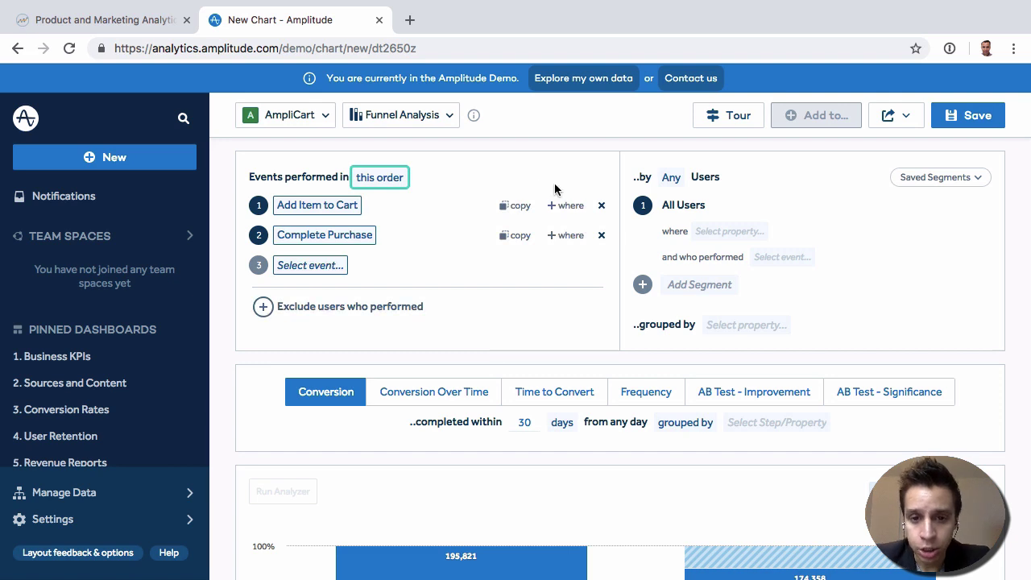
pyautogui.click(574, 206)
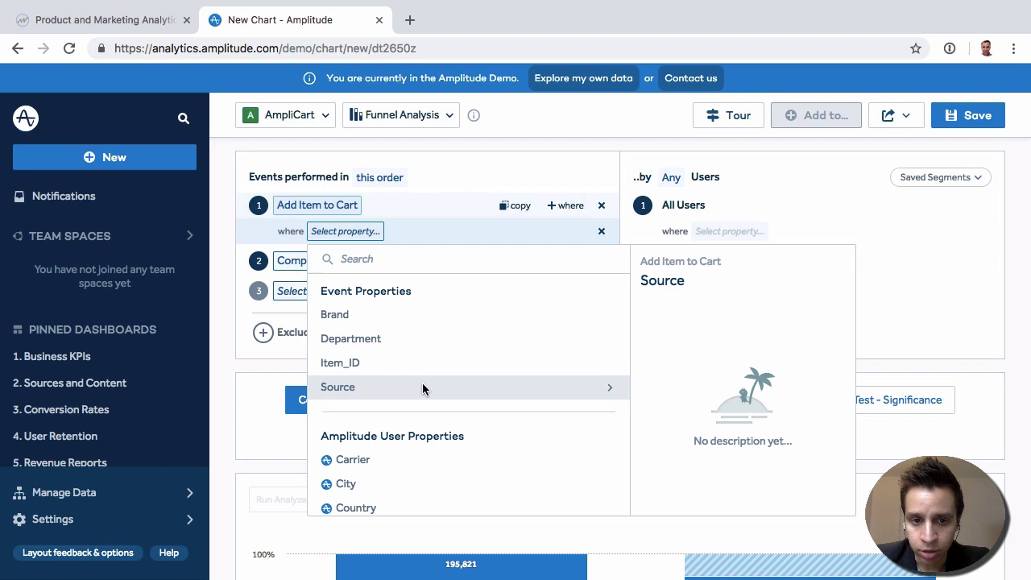
pyautogui.scroll(-5, 414, 391)
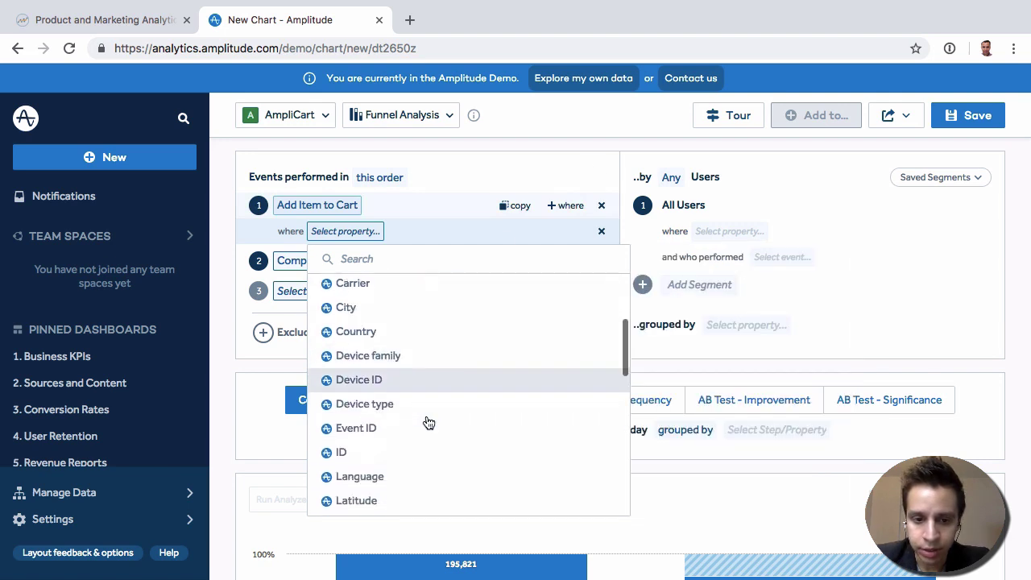
pyautogui.press('Escape')
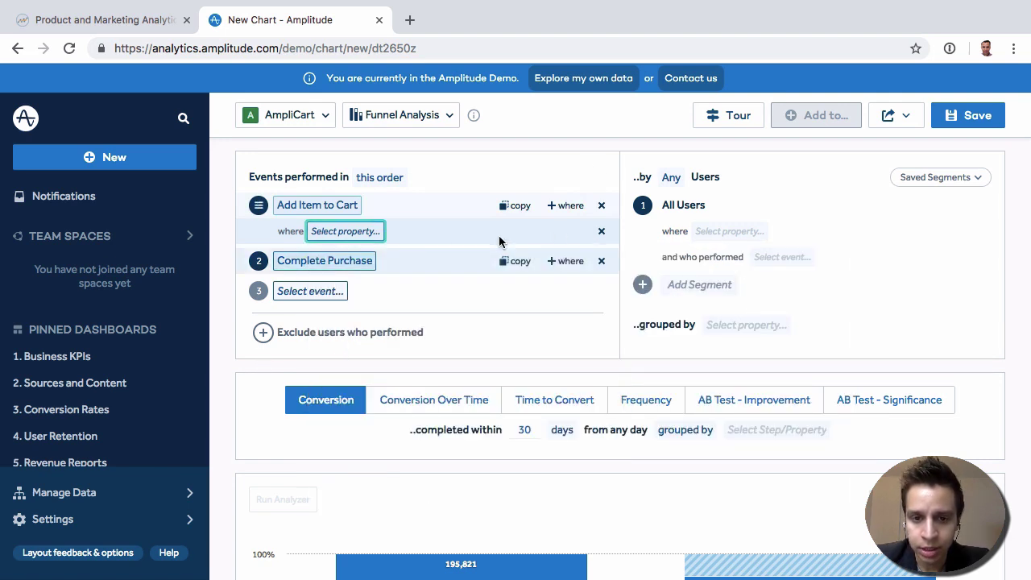
pyautogui.click(602, 232)
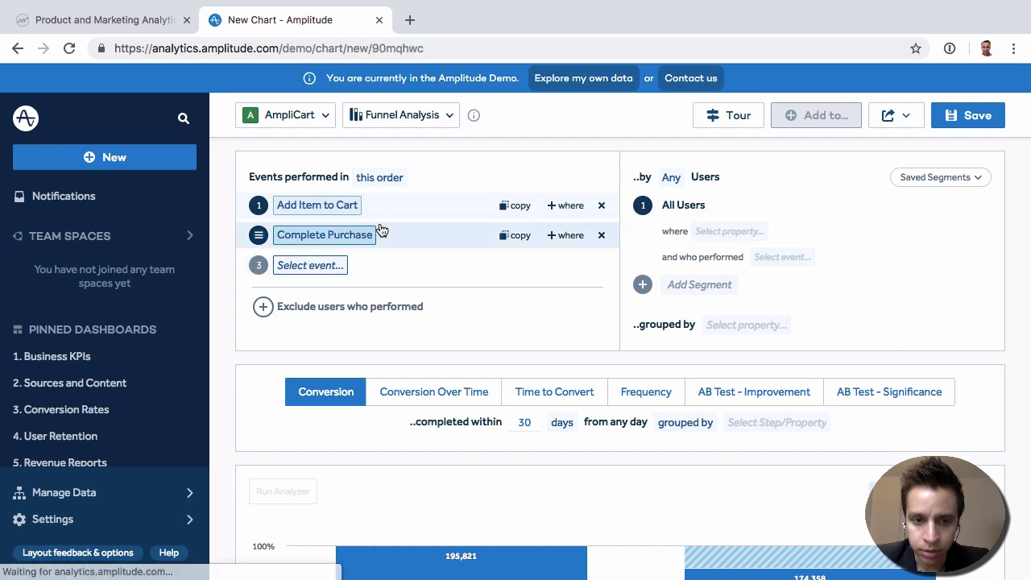
pyautogui.scroll(-2, 554, 372)
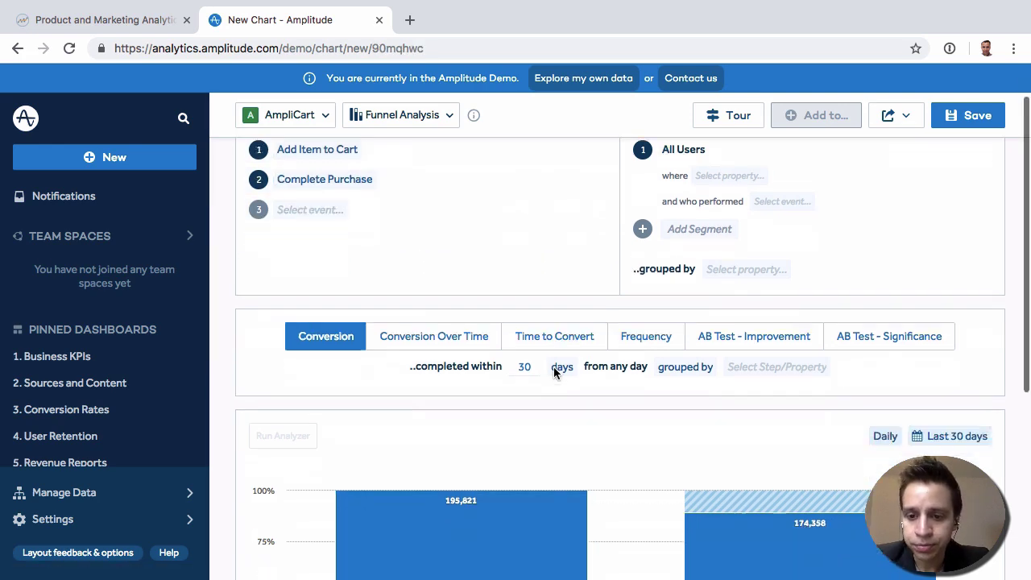
pyautogui.scroll(-3, 554, 372)
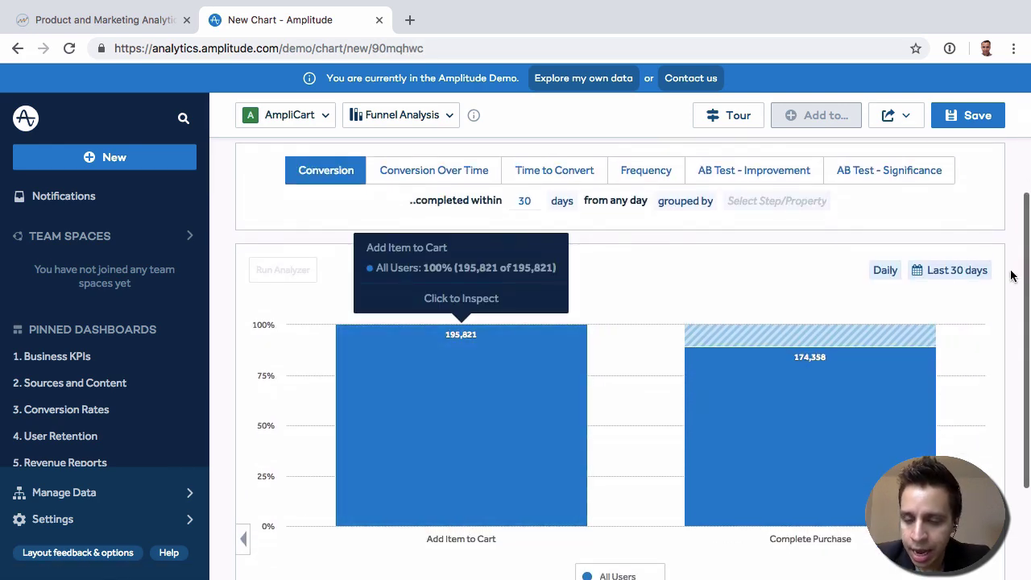
pyautogui.click(882, 272)
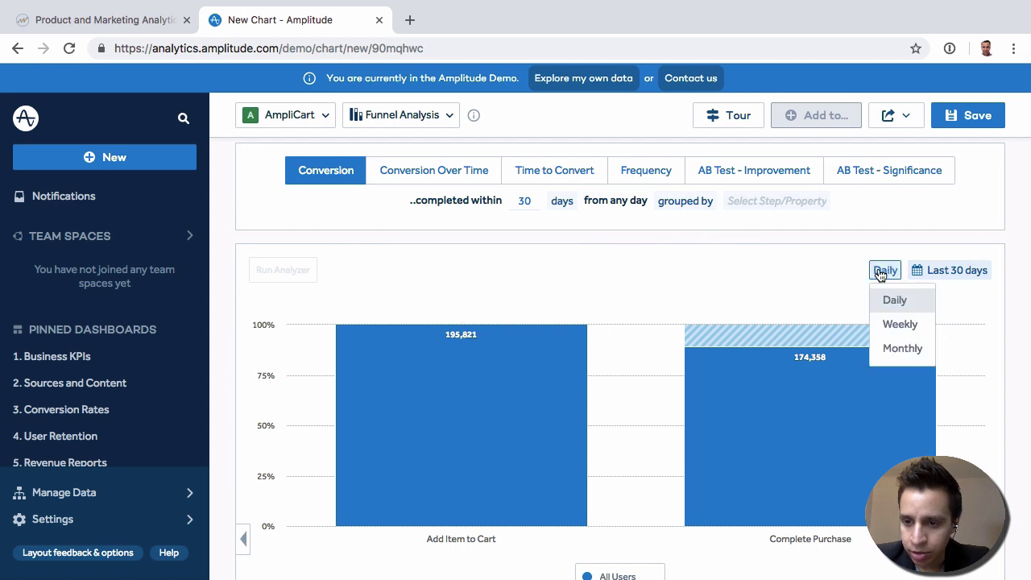
pyautogui.click(882, 272)
pyautogui.scroll(-3, 538, 316)
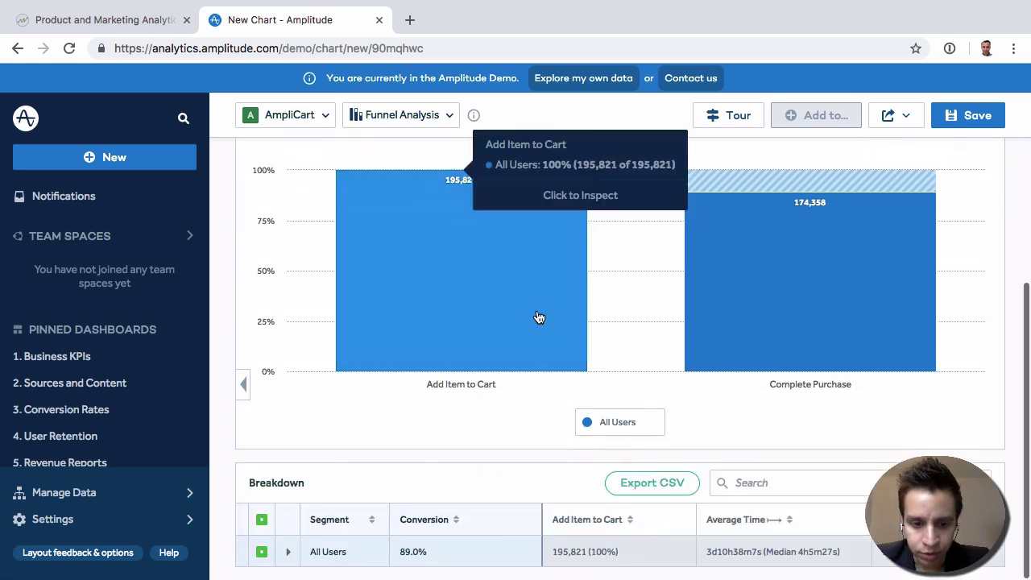
pyautogui.click(289, 552)
pyautogui.scroll(-2, 476, 442)
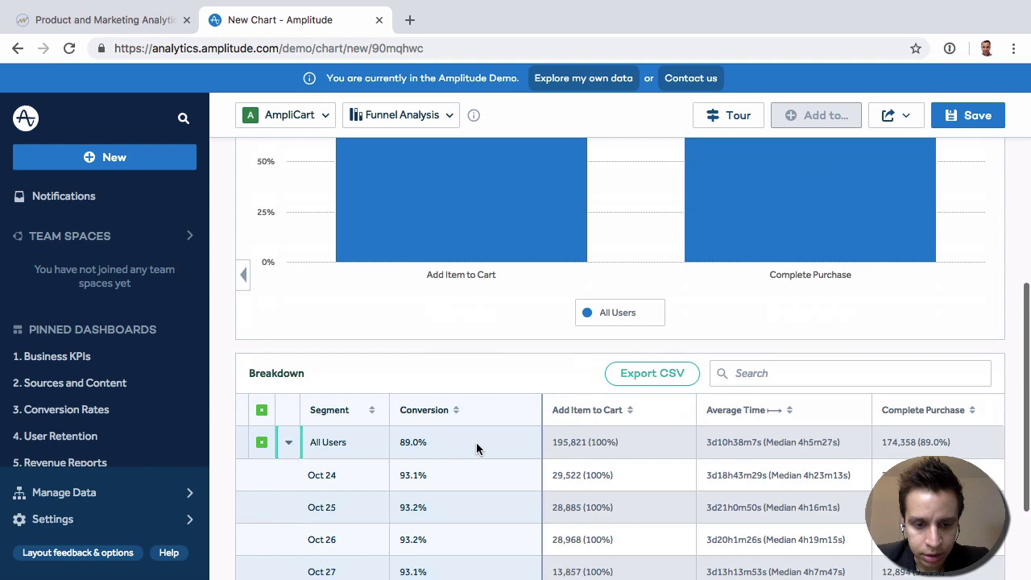
pyautogui.scroll(-3, 477, 442)
pyautogui.scroll(3, 476, 442)
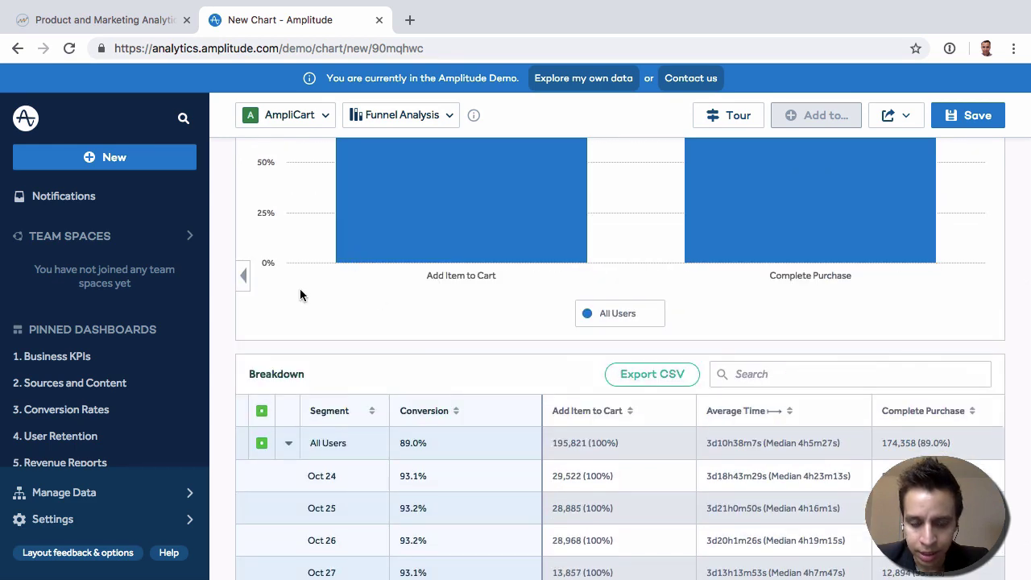
pyautogui.scroll(-1, 299, 295)
pyautogui.scroll(-1, 418, 305)
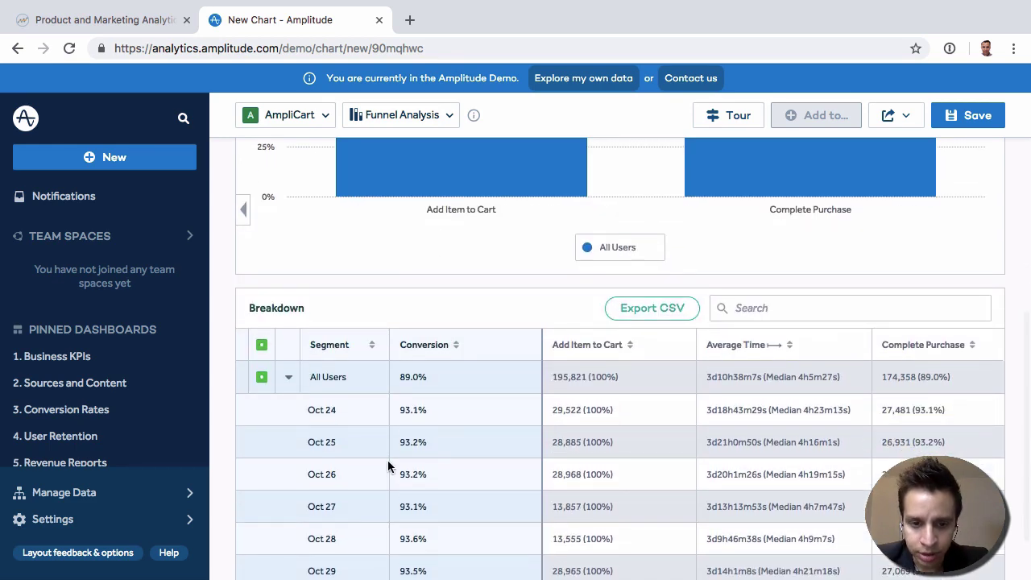
pyautogui.scroll(-1, 389, 466)
pyautogui.scroll(2, 391, 459)
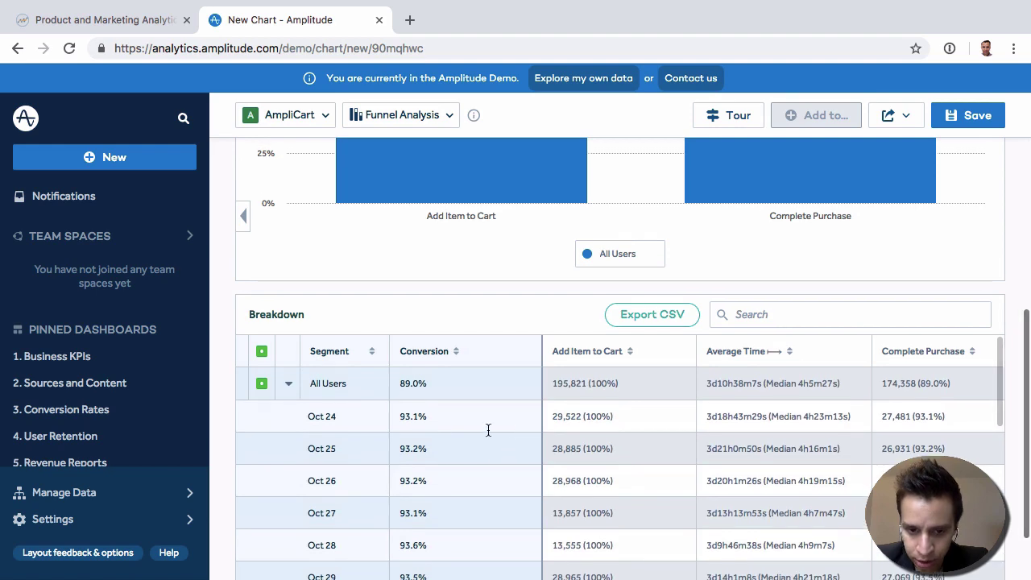
pyautogui.scroll(-5, 649, 453)
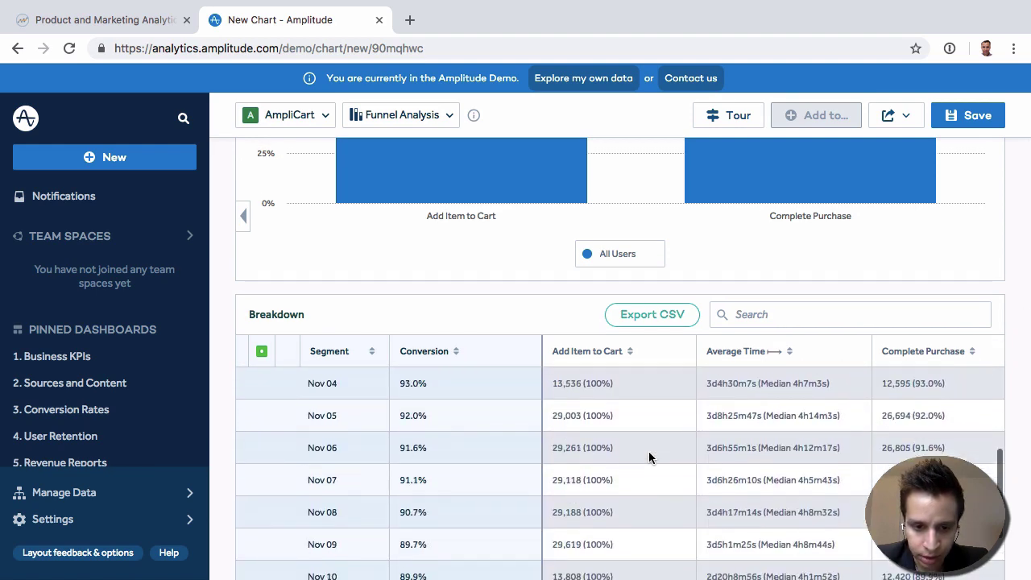
pyautogui.scroll(-2, 650, 457)
pyautogui.scroll(10, 650, 457)
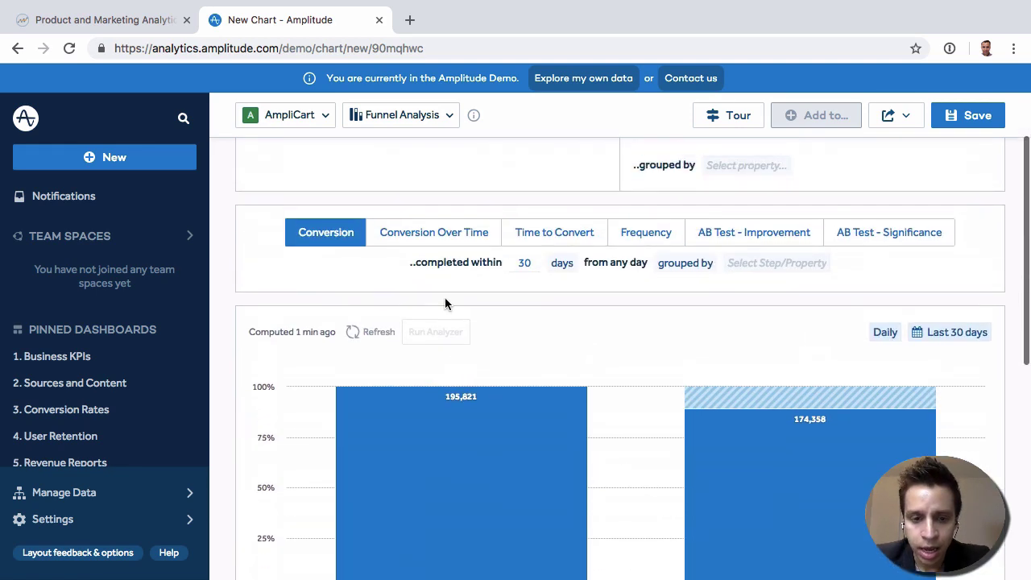
pyautogui.scroll(-3, 445, 303)
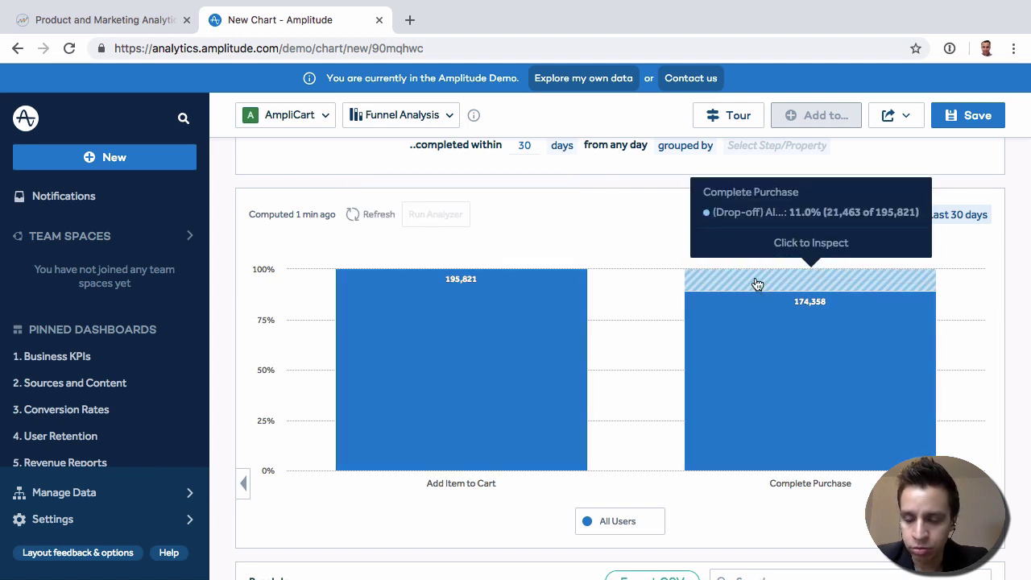
pyautogui.click(757, 283)
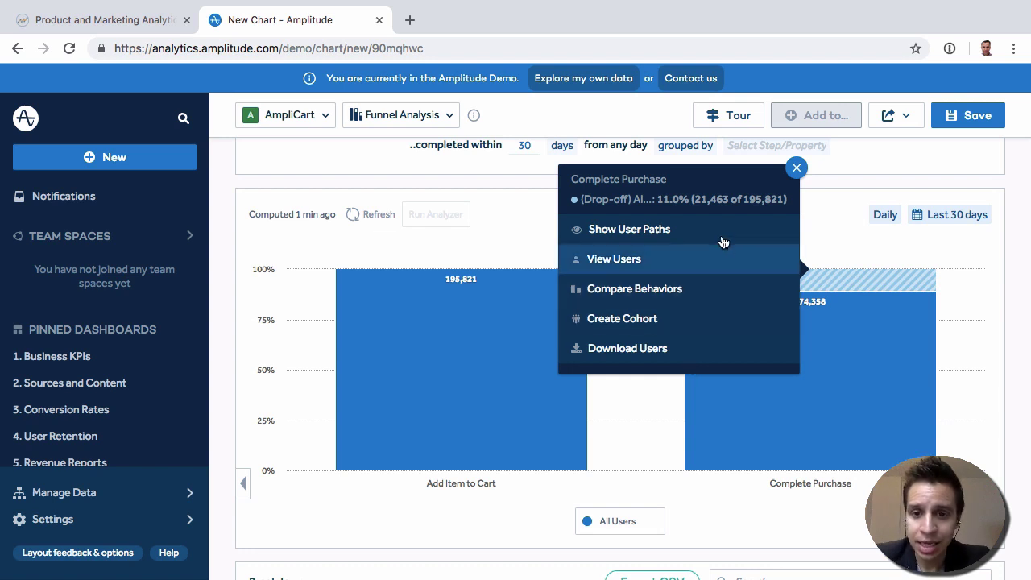
pyautogui.click(798, 168)
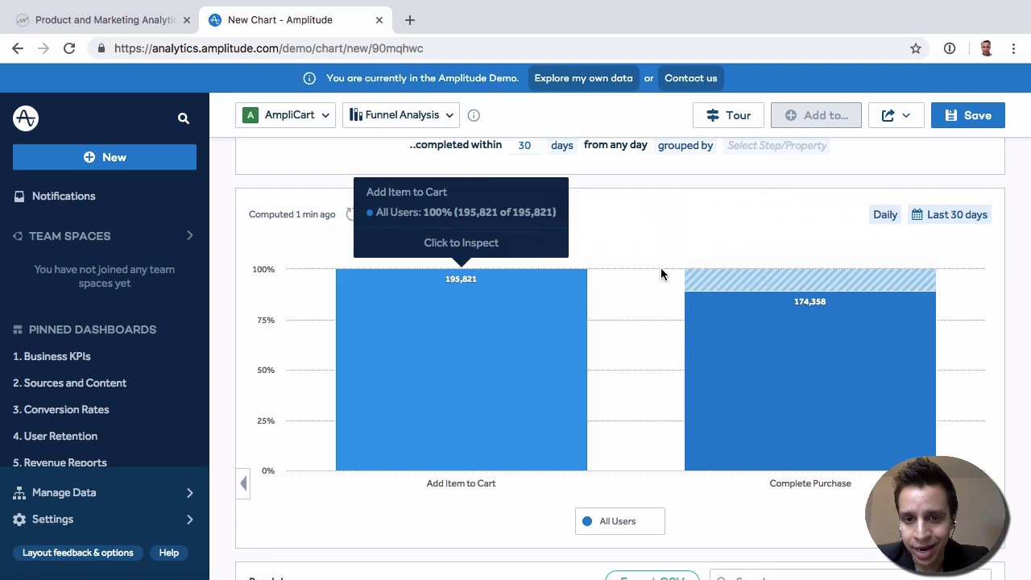
pyautogui.scroll(3, 666, 430)
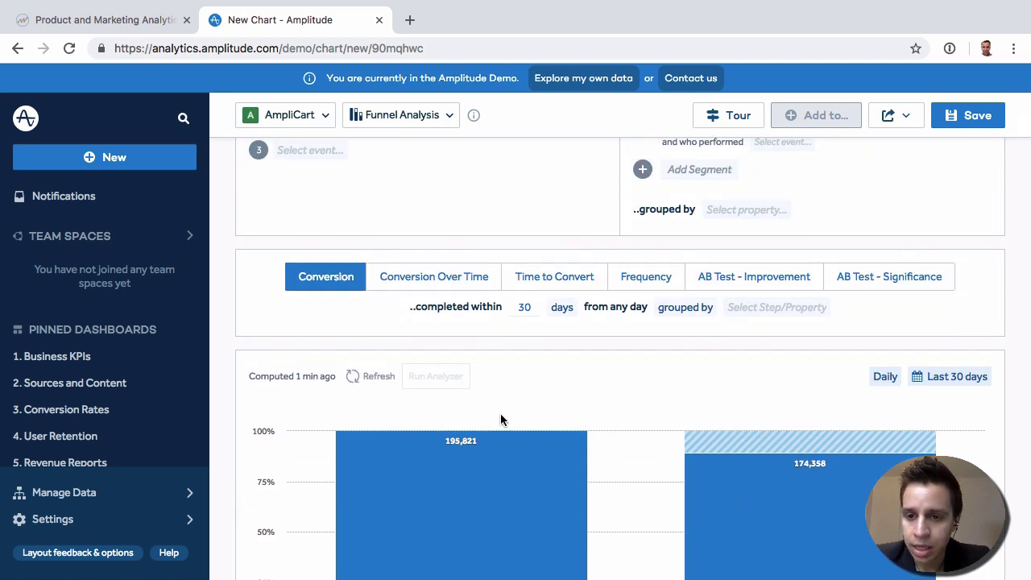
pyautogui.scroll(1, 501, 420)
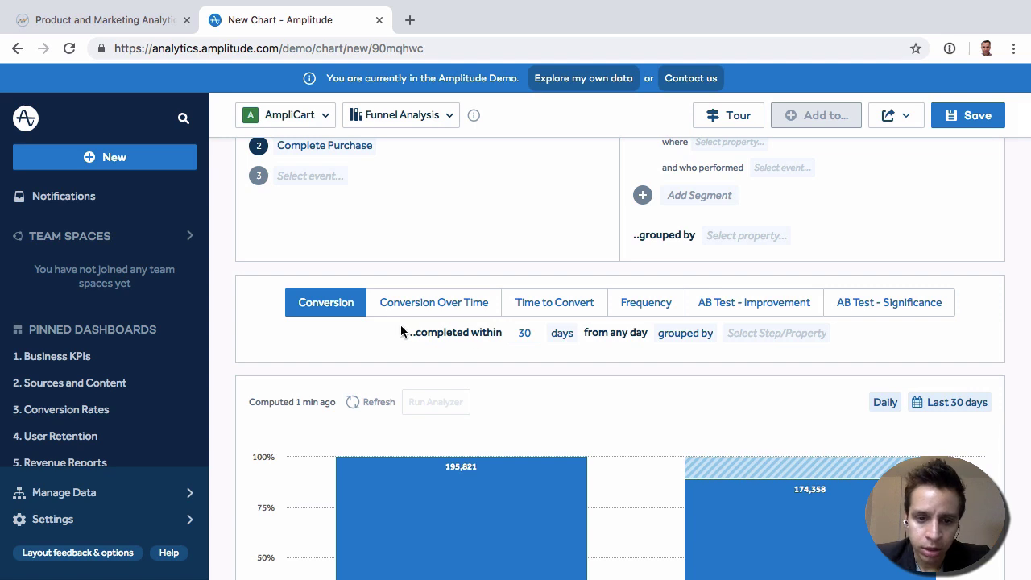
pyautogui.doubleClick(509, 334)
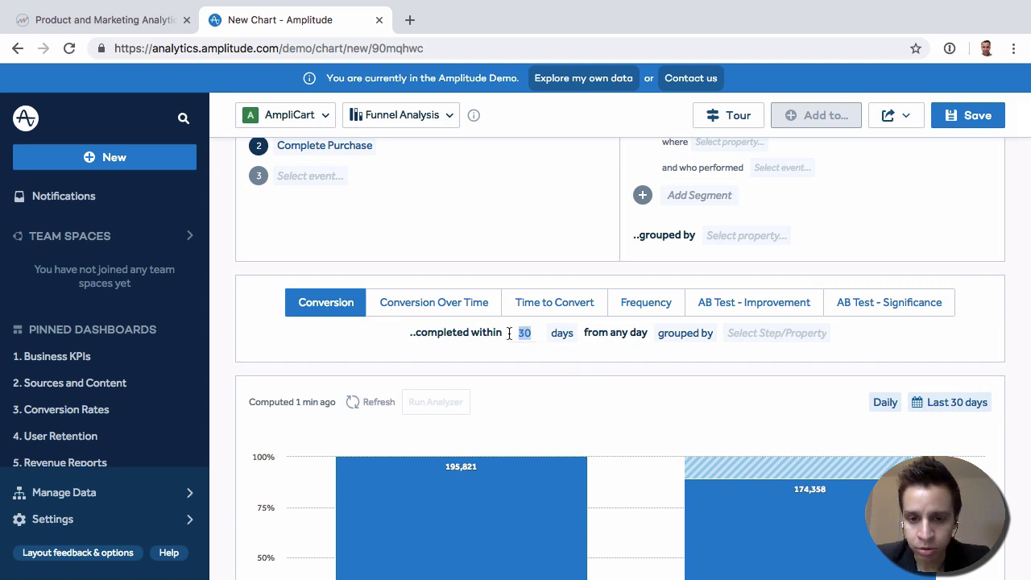
pyautogui.click(564, 334)
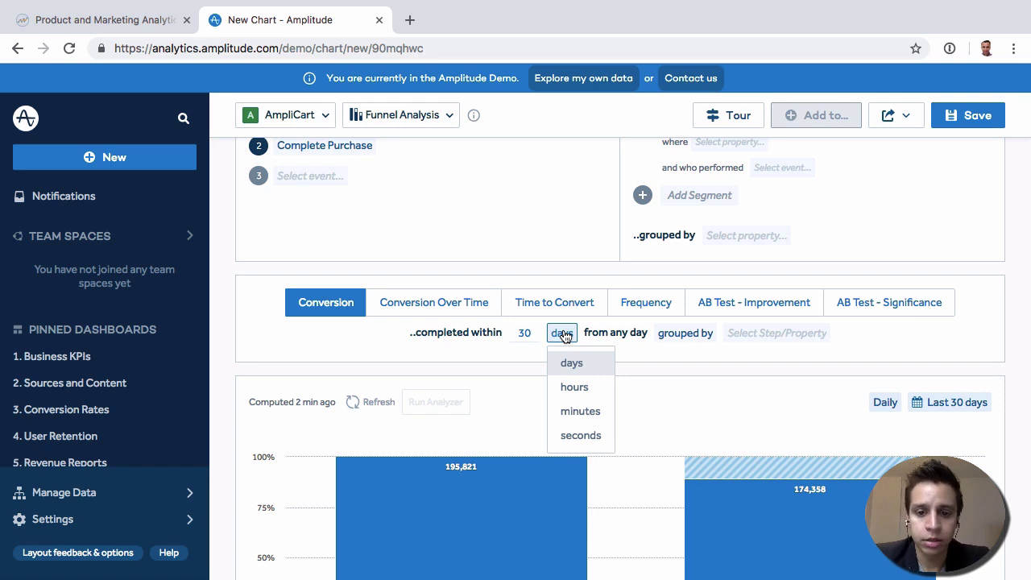
pyautogui.click(655, 345)
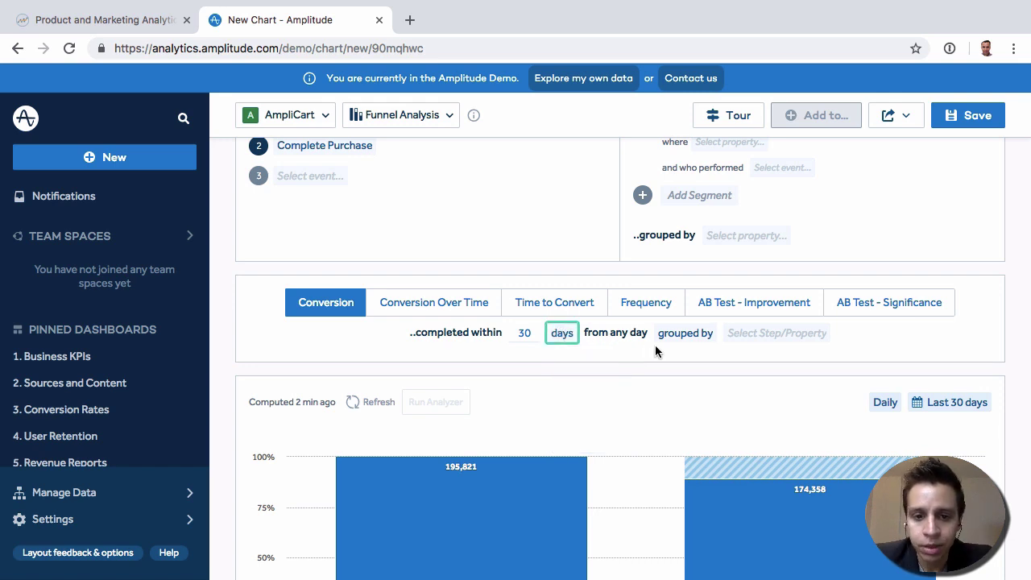
# - Switch to the Conversion Over Time line chart of daily conversion for the last 30 days
pyautogui.click(445, 313)
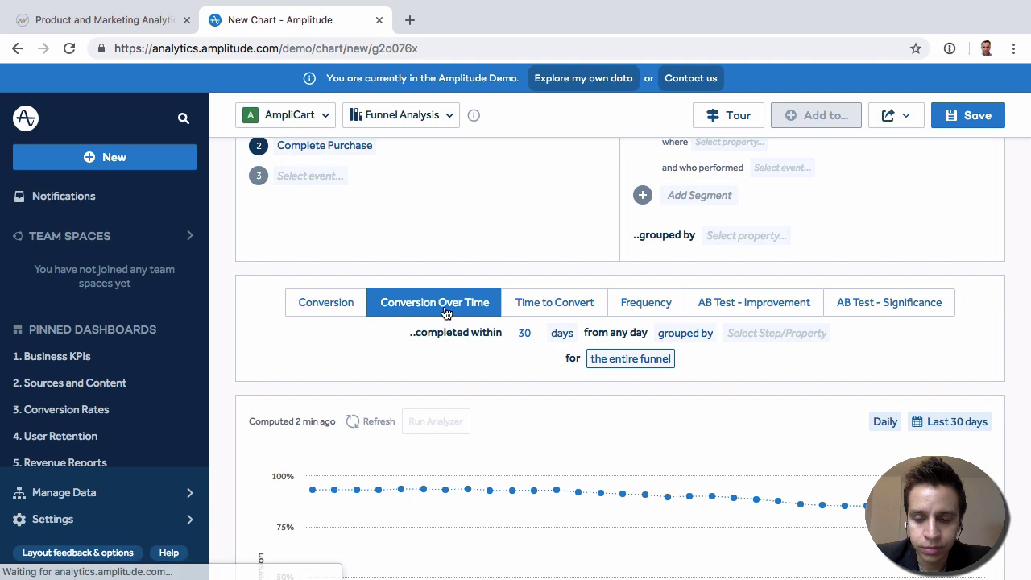
pyautogui.scroll(-2, 521, 436)
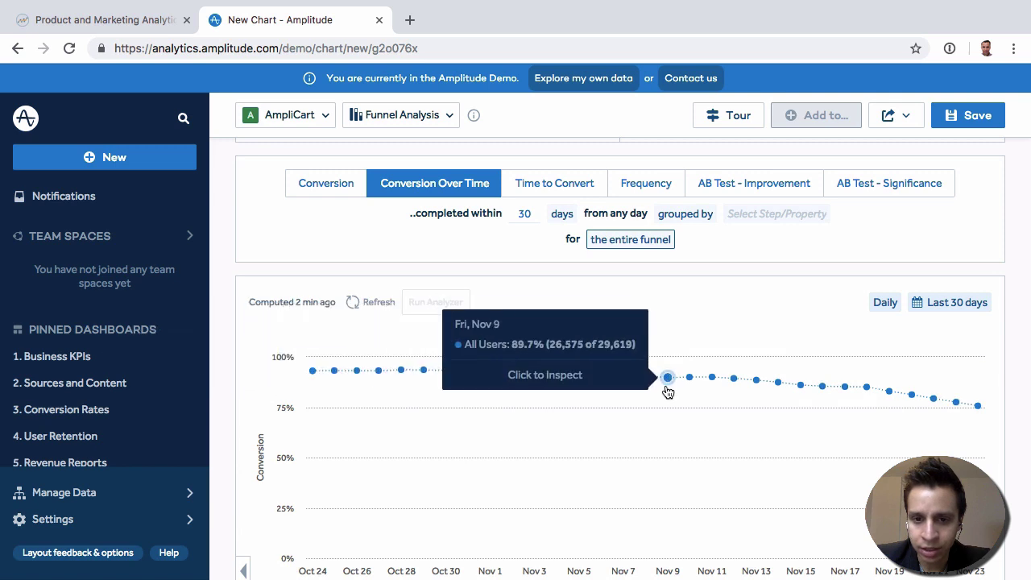
# - Switch the funnel chart to the Time to Convert distribution
pyautogui.click(556, 183)
pyautogui.scroll(-1, 711, 403)
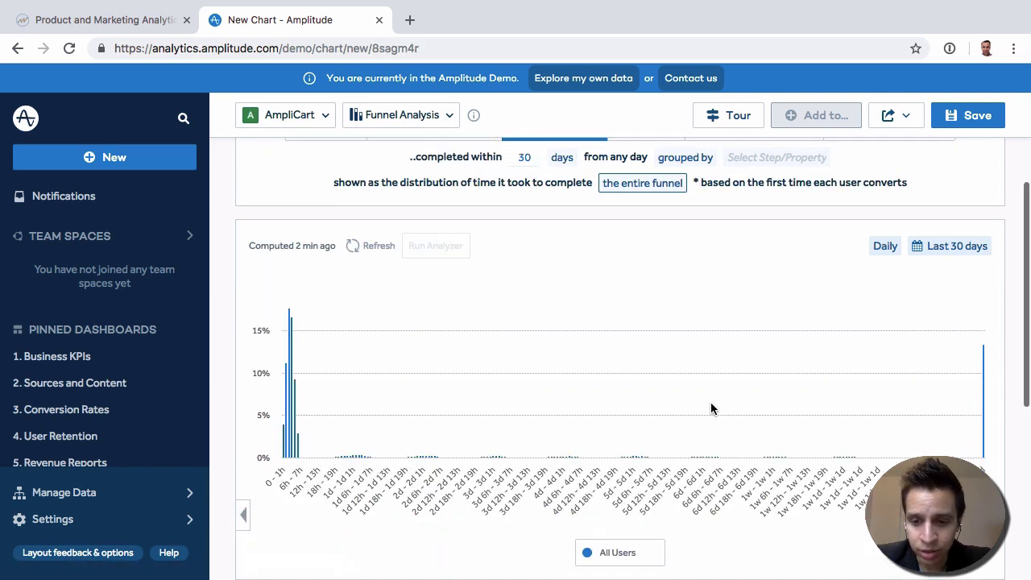
pyautogui.moveTo(984, 380)
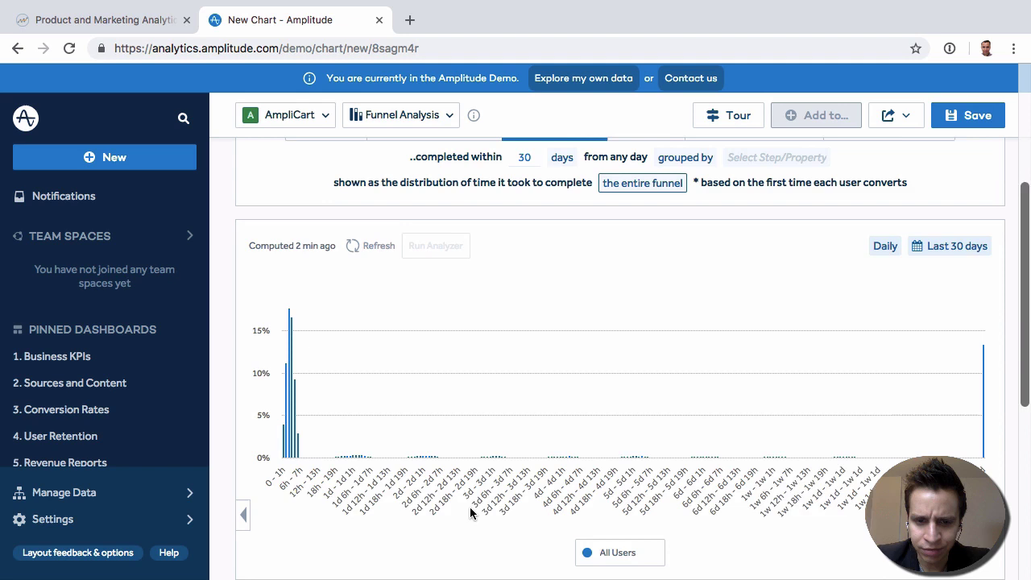
pyautogui.scroll(4, 472, 512)
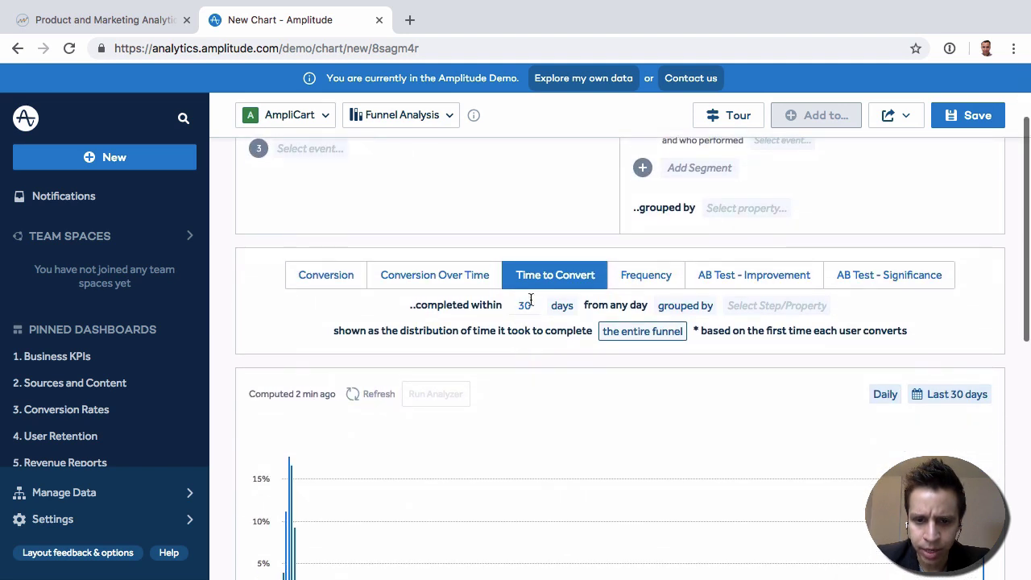
# - Shorten the 'completed within' conversion window to 1 day and review the recomputed distribution
pyautogui.doubleClick(525, 305)
pyautogui.write('1')
pyautogui.click(265, 323)
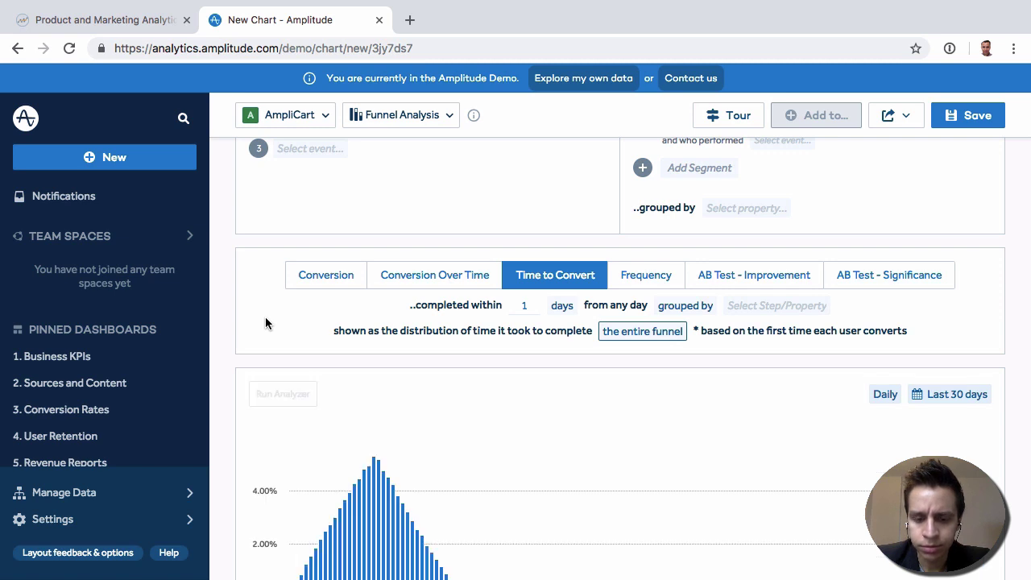
pyautogui.scroll(-3, 265, 322)
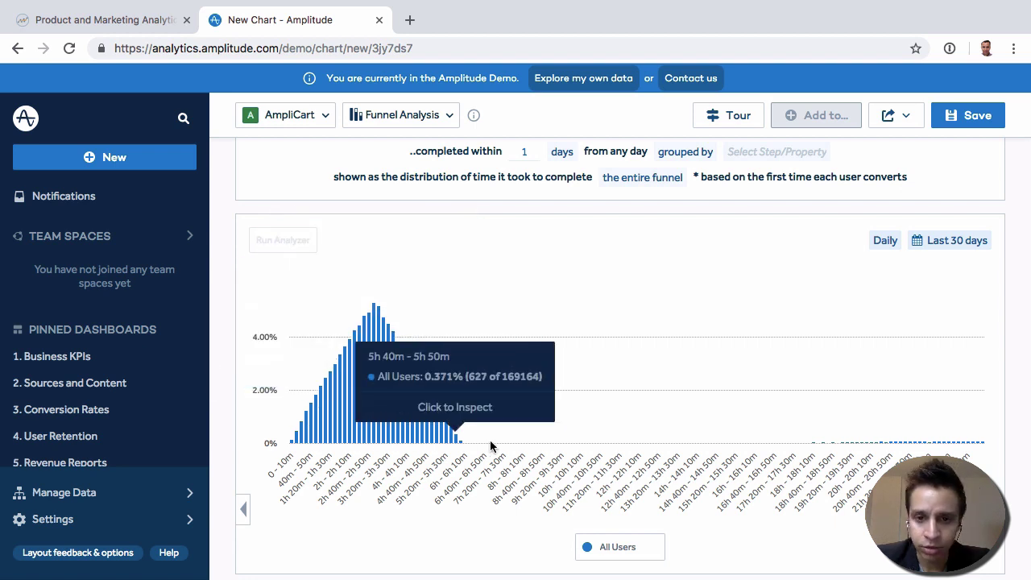
pyautogui.scroll(3, 490, 440)
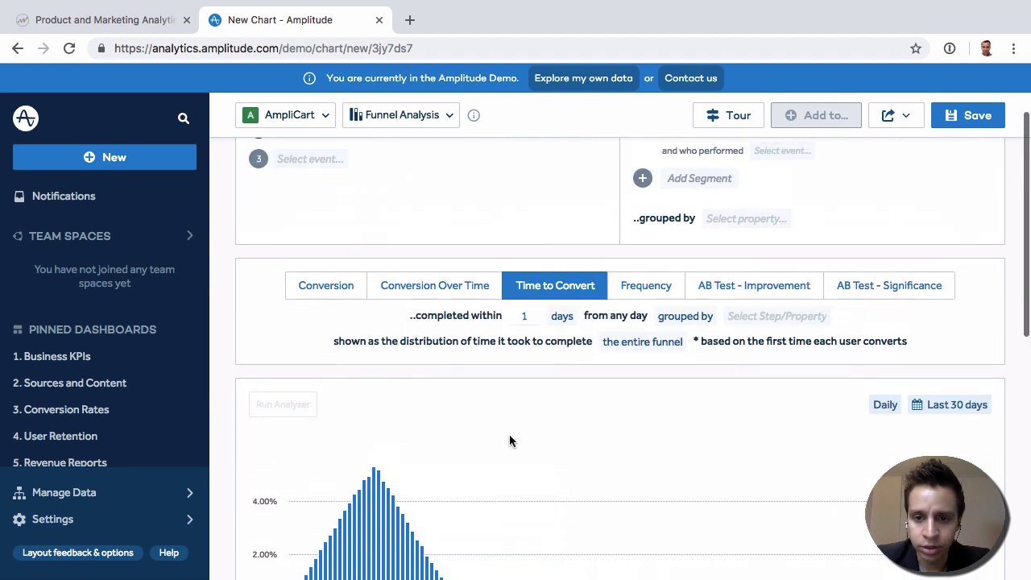
# - Review the Frequency chart of add-to-cart counts, then open the 3. Conversion Rates dashboard
pyautogui.click(657, 287)
pyautogui.scroll(-5, 612, 535)
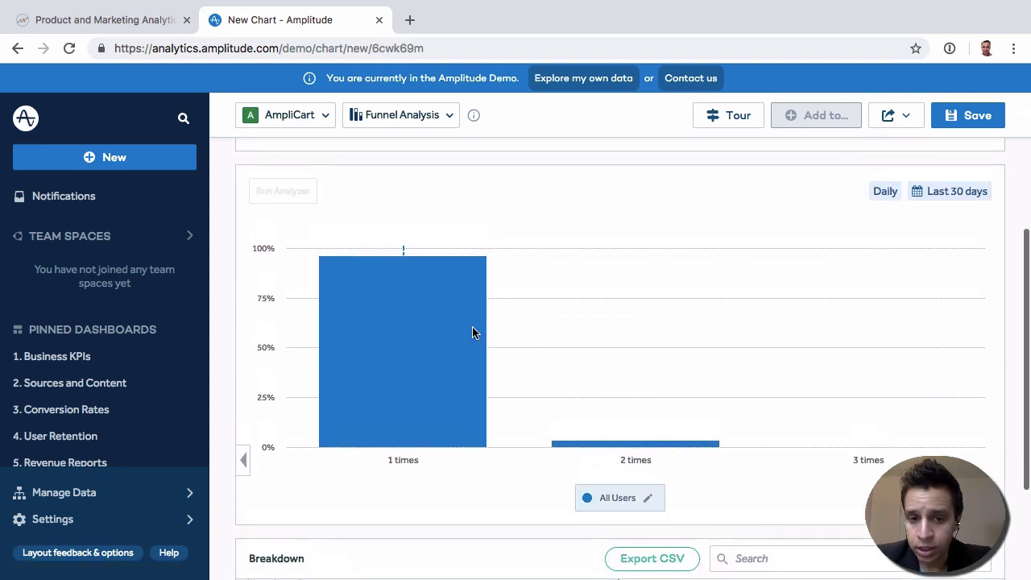
pyautogui.moveTo(440, 331)
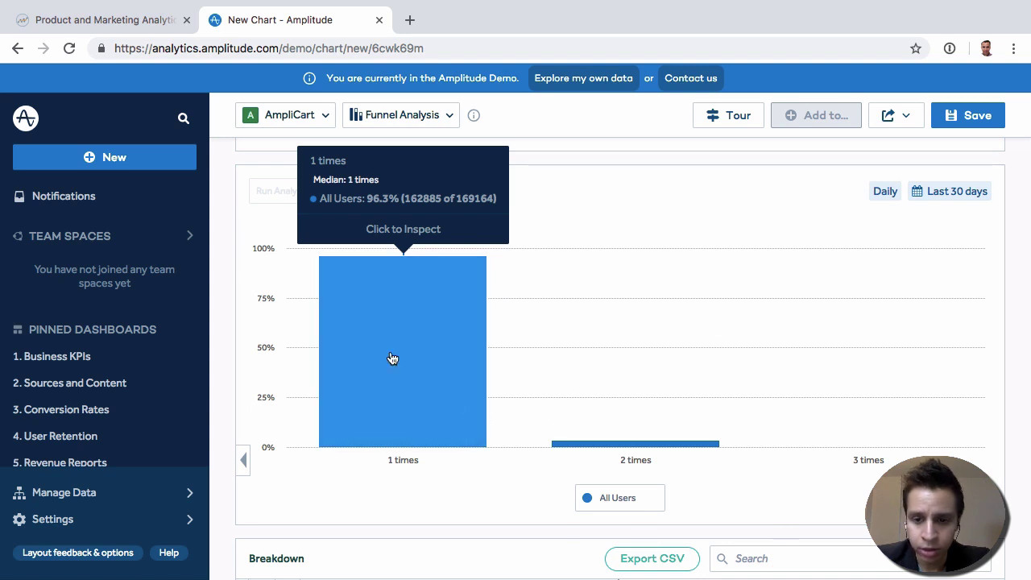
pyautogui.scroll(3, 624, 396)
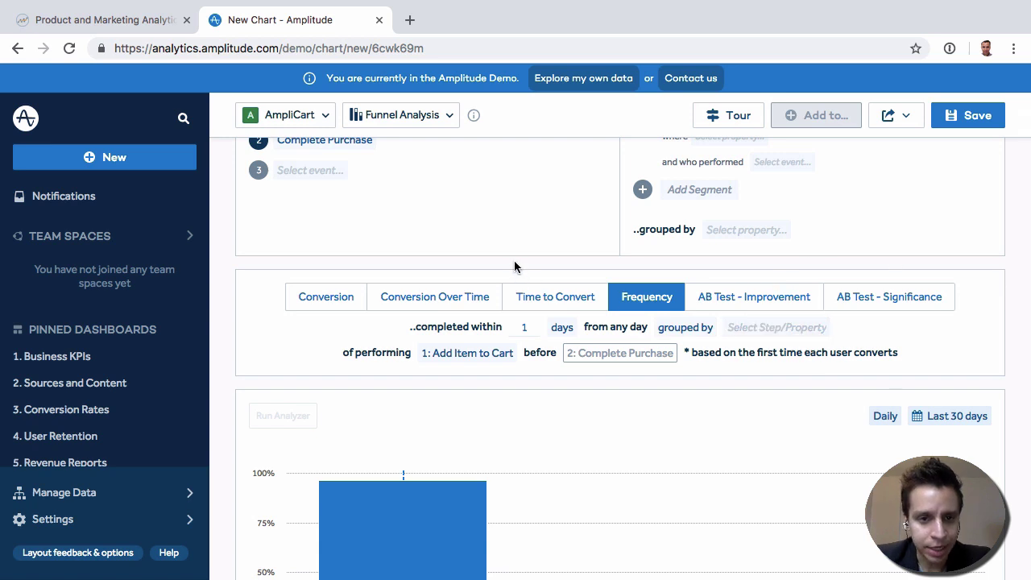
pyautogui.scroll(1, 514, 261)
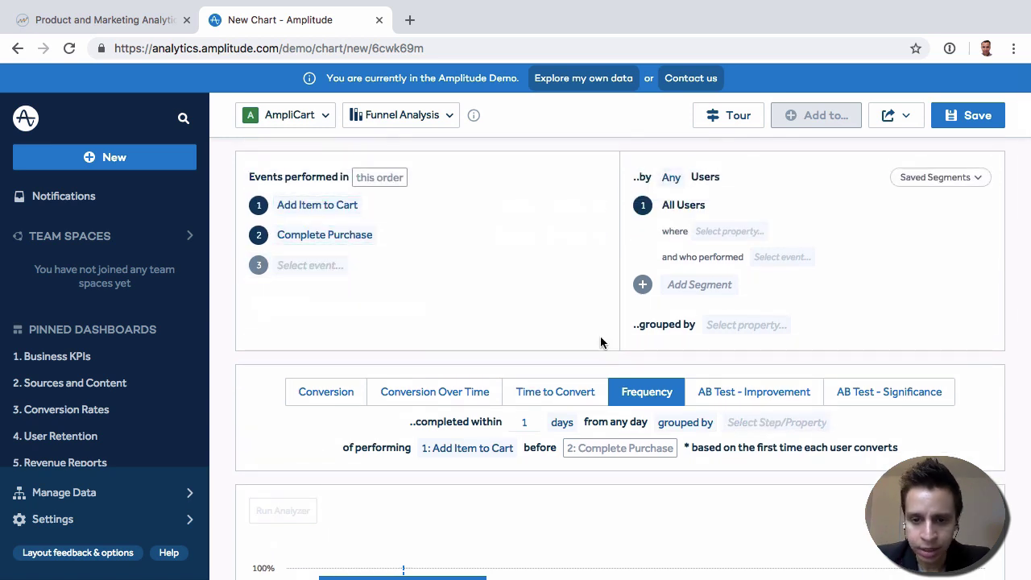
pyautogui.scroll(-1, 125, 366)
pyautogui.click(124, 395)
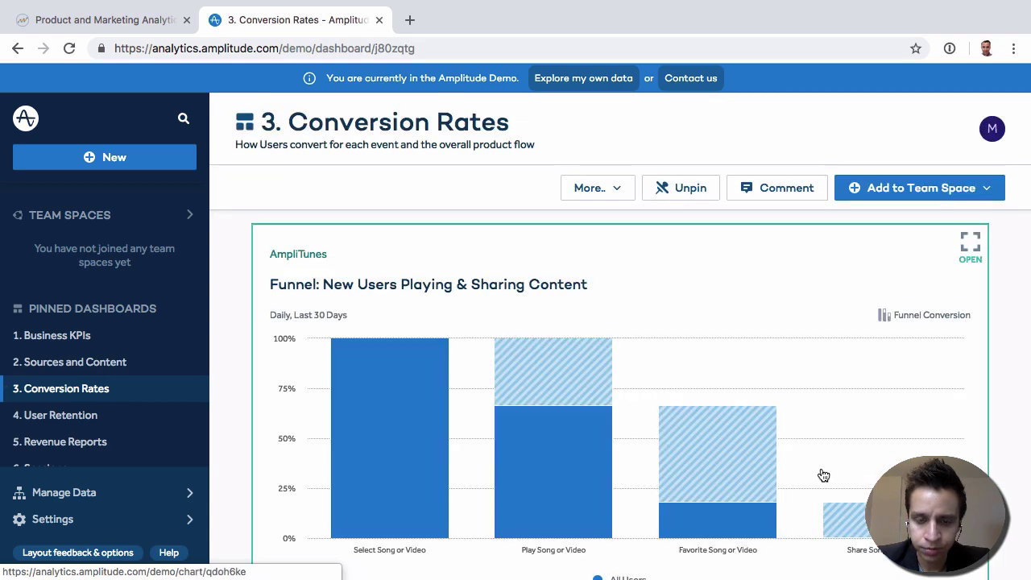
pyautogui.click(762, 292)
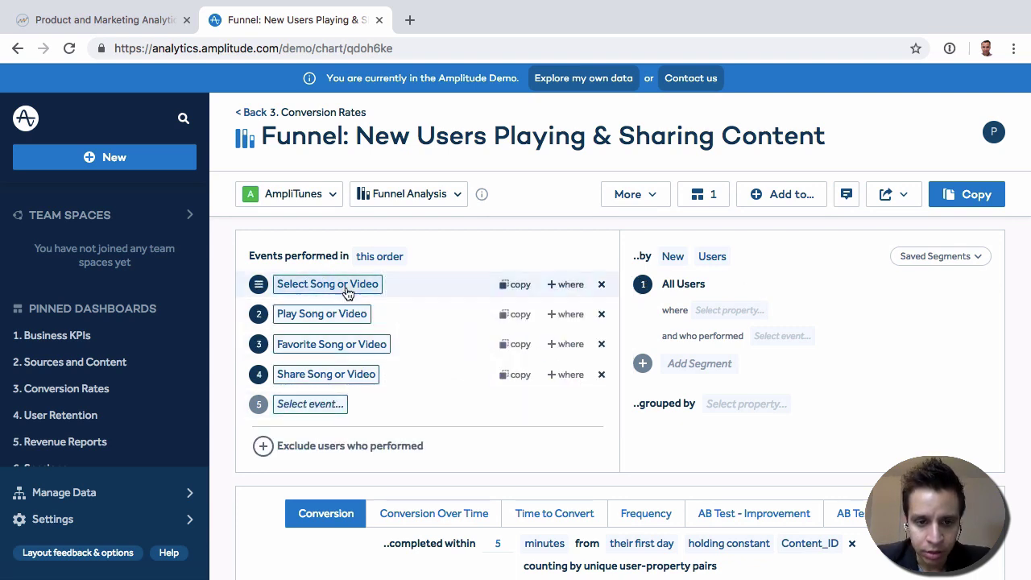
pyautogui.moveTo(332, 327)
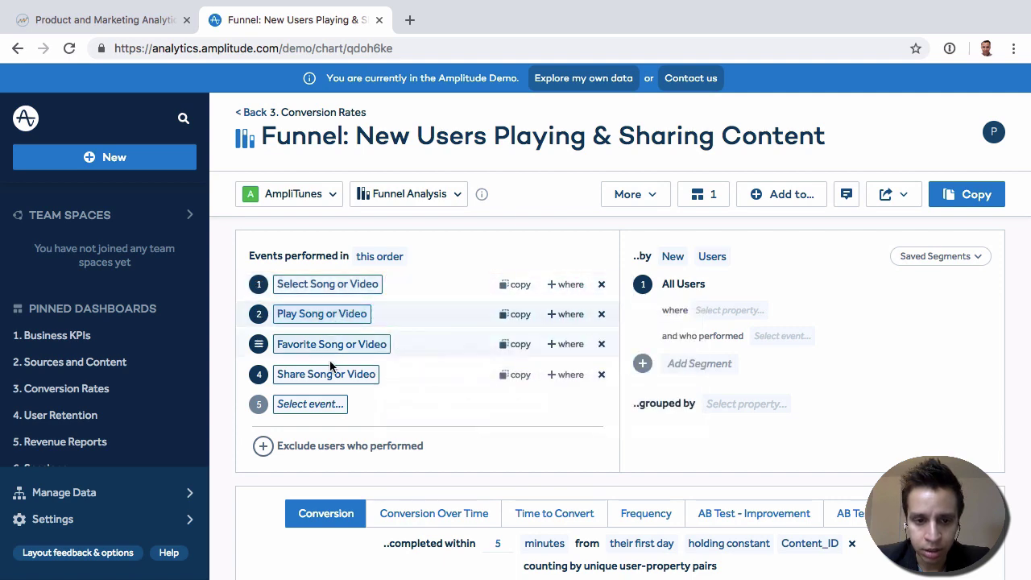
pyautogui.moveTo(352, 377)
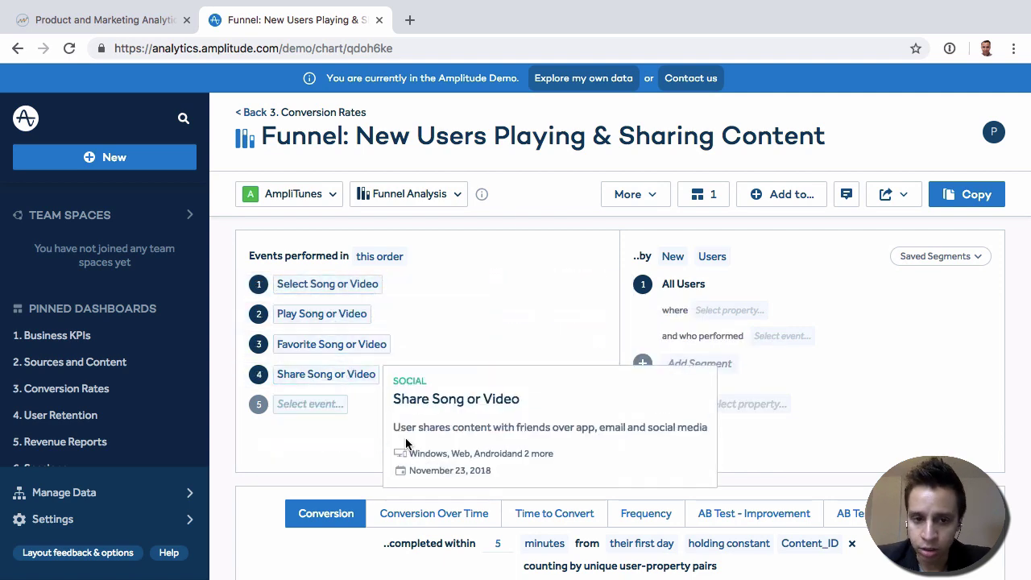
pyautogui.scroll(-3, 407, 440)
pyautogui.scroll(-5, 304, 400)
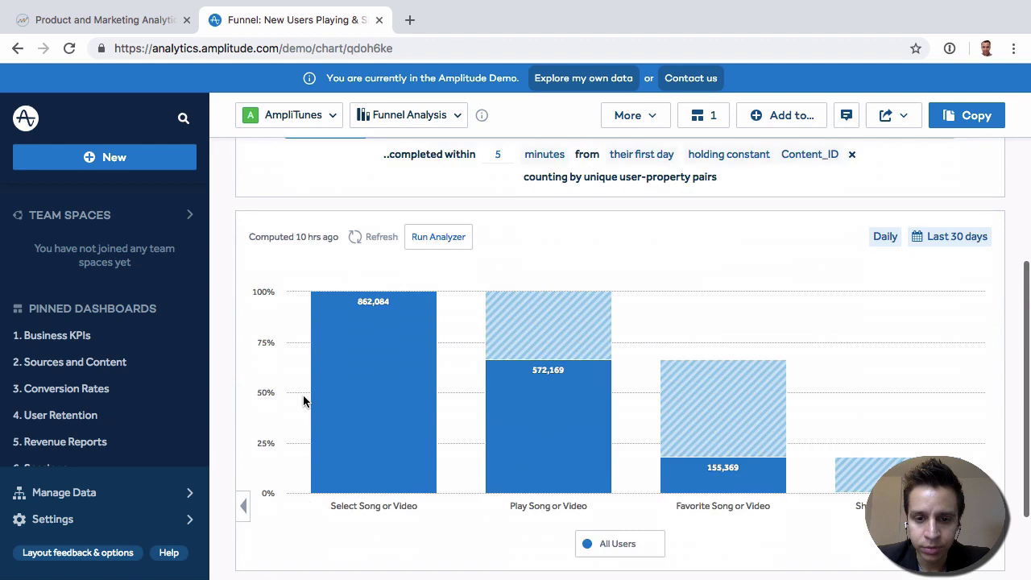
pyautogui.moveTo(721, 416)
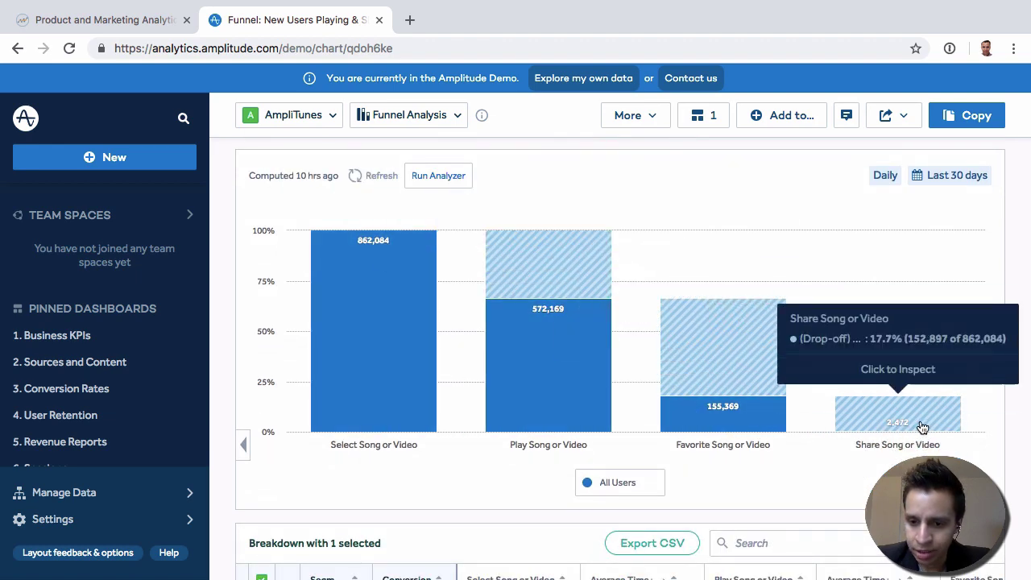
pyautogui.scroll(3, 300, 388)
pyautogui.scroll(4, 567, 322)
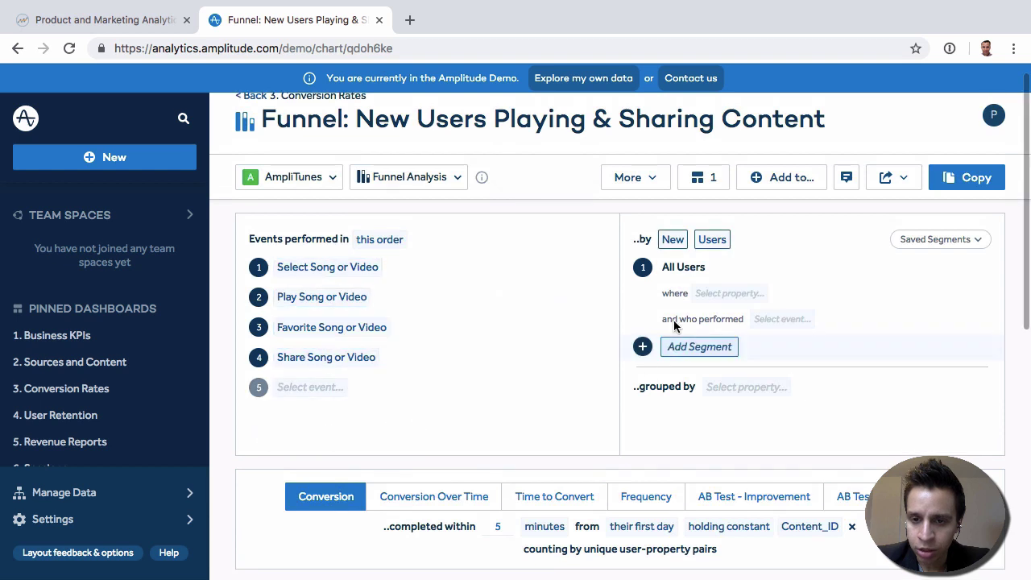
pyautogui.click(675, 240)
pyautogui.click(677, 240)
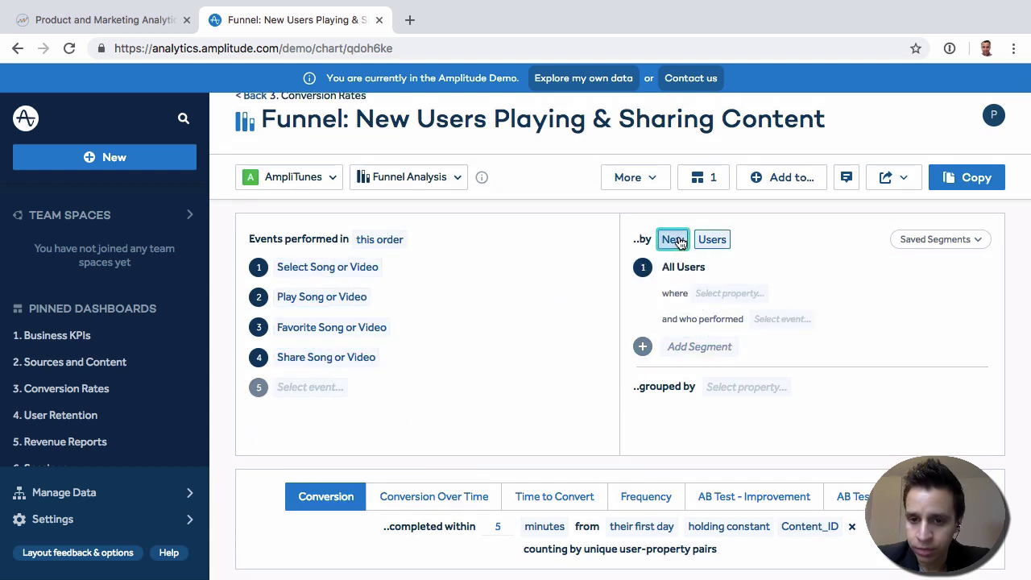
pyautogui.click(677, 240)
pyautogui.click(677, 240)
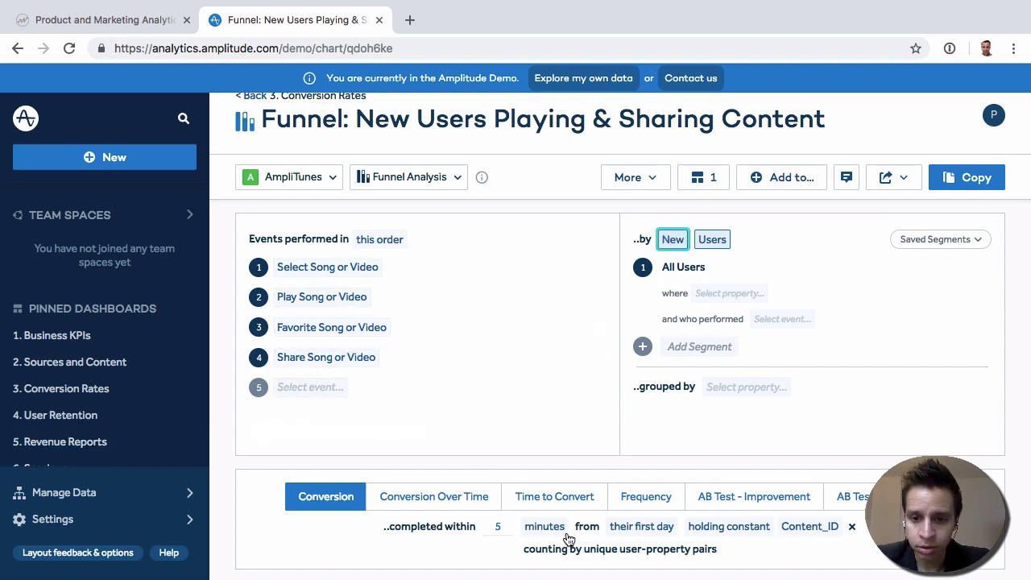
pyautogui.scroll(-5, 522, 440)
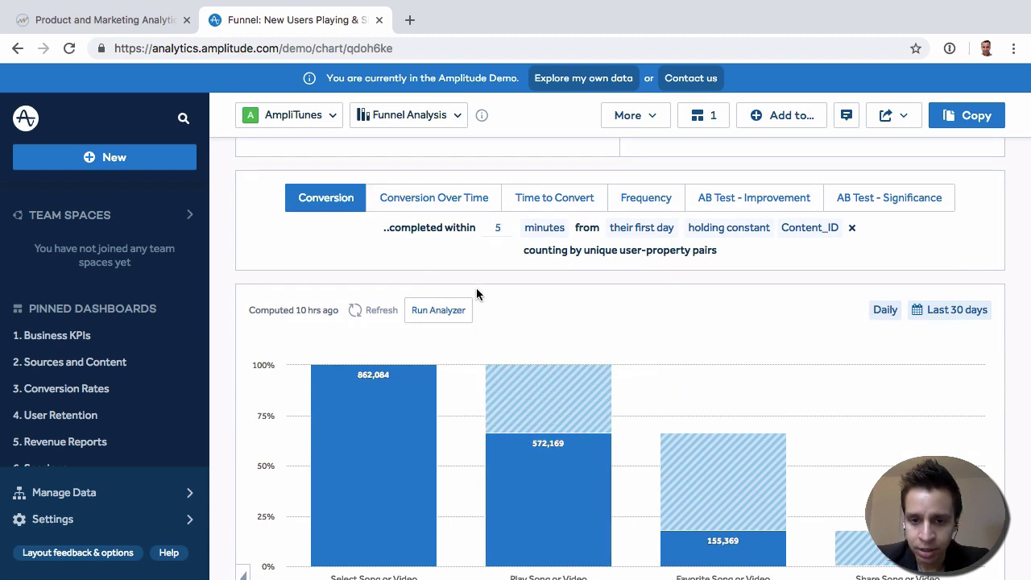
# - Set the Content_ID chip to holding constant across funnel steps
pyautogui.scroll(2, 702, 339)
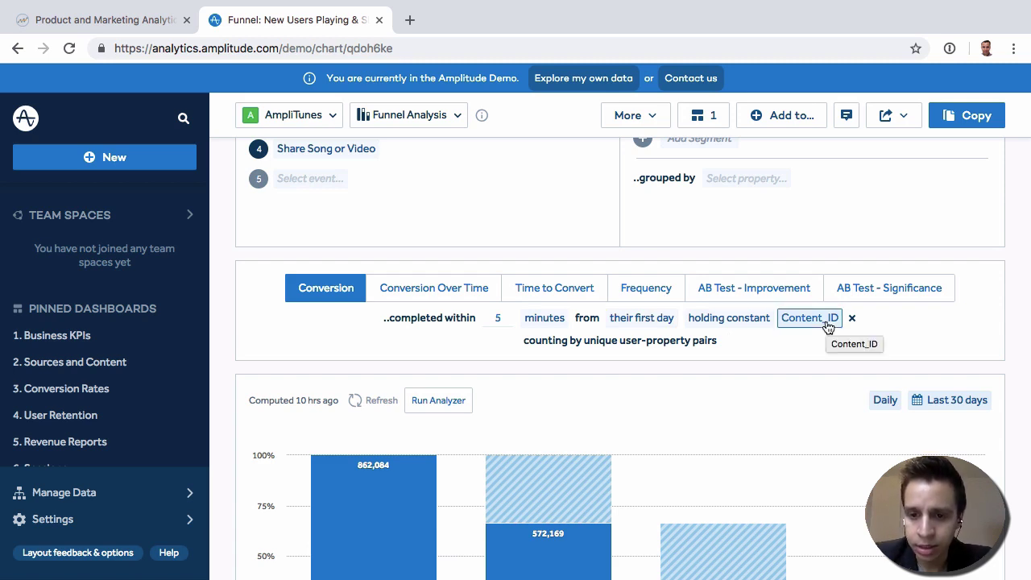
pyautogui.click(730, 320)
pyautogui.click(695, 367)
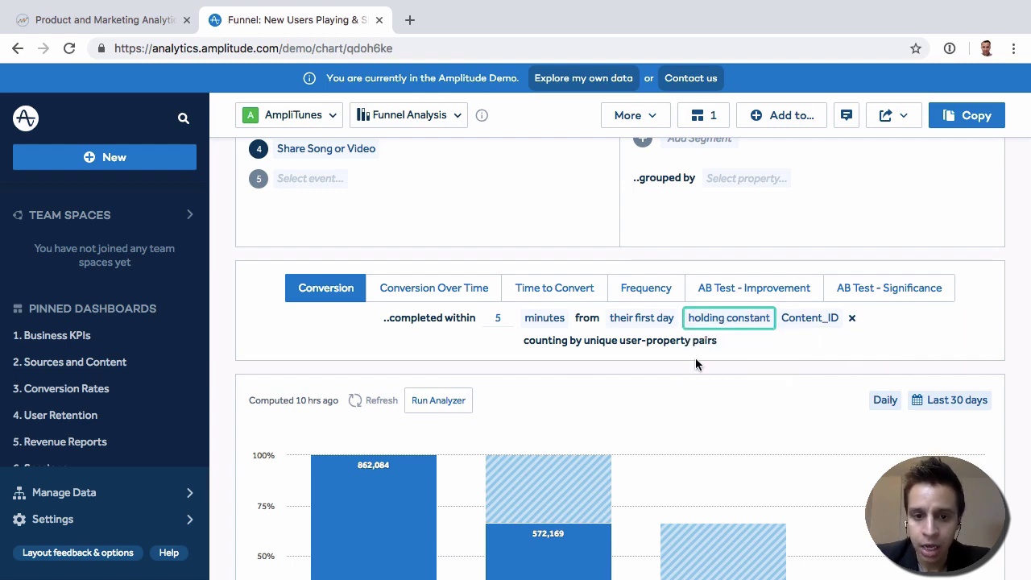
# - Expand the All Users breakdown row into daily rows starting Oct 24
pyautogui.scroll(-4, 696, 363)
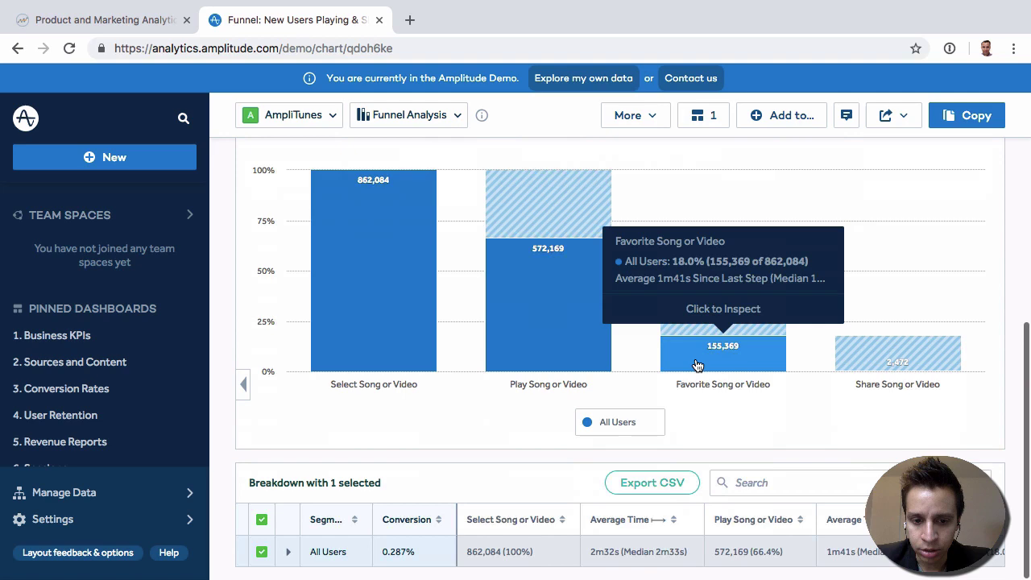
pyautogui.click(288, 552)
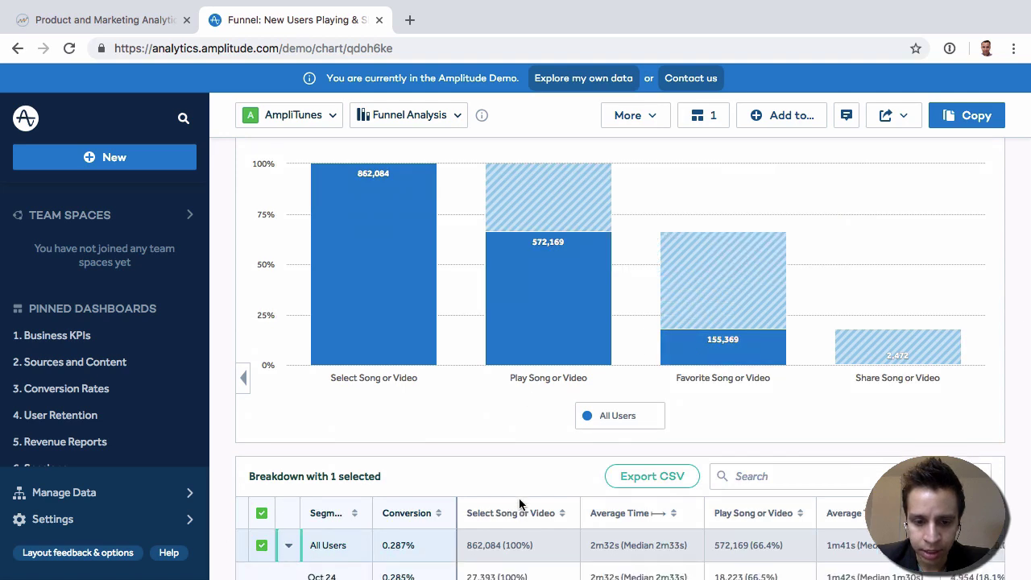
pyautogui.scroll(-3, 519, 498)
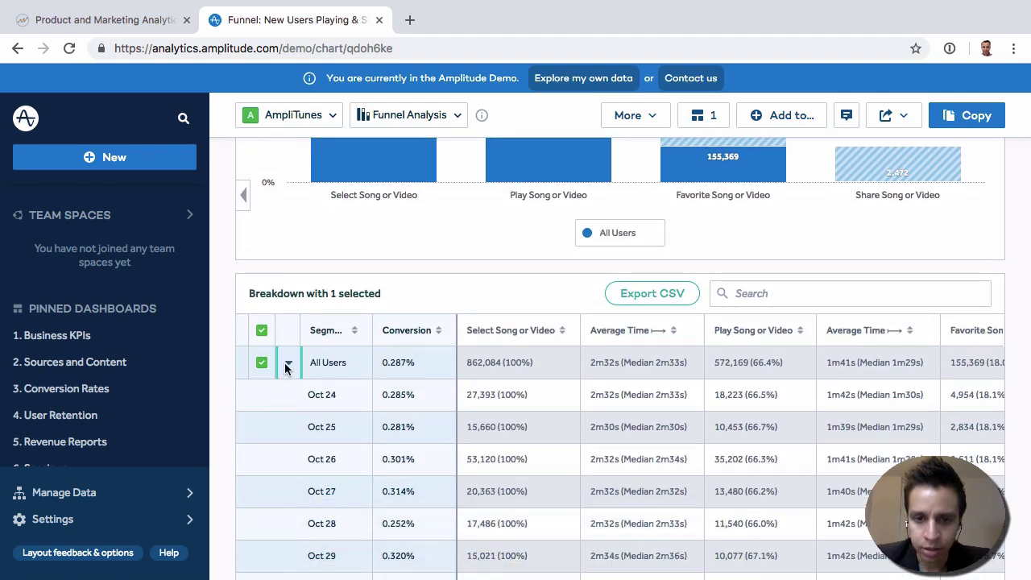
pyautogui.scroll(6, 442, 382)
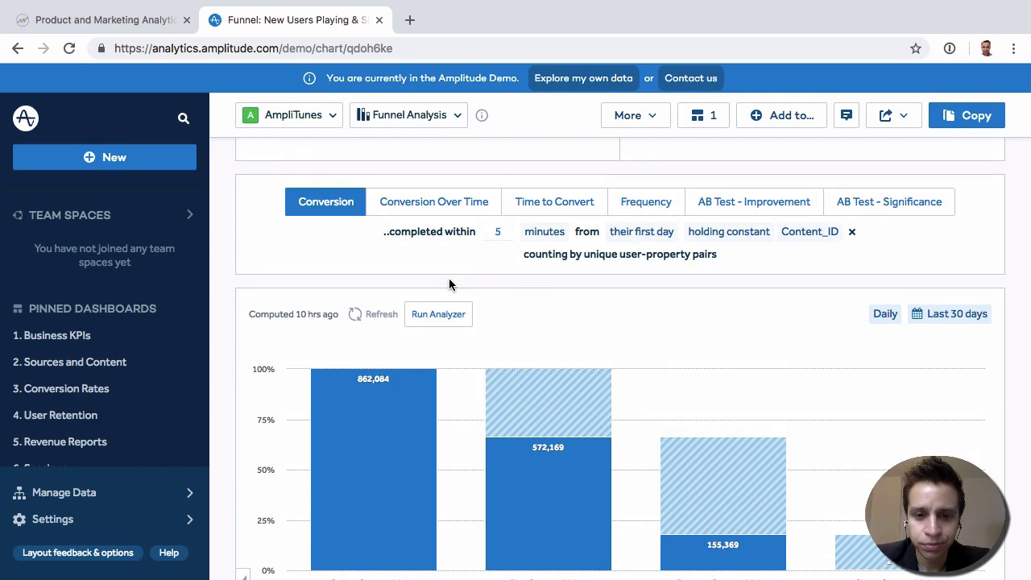
pyautogui.scroll(4, 449, 278)
pyautogui.scroll(-2, 449, 278)
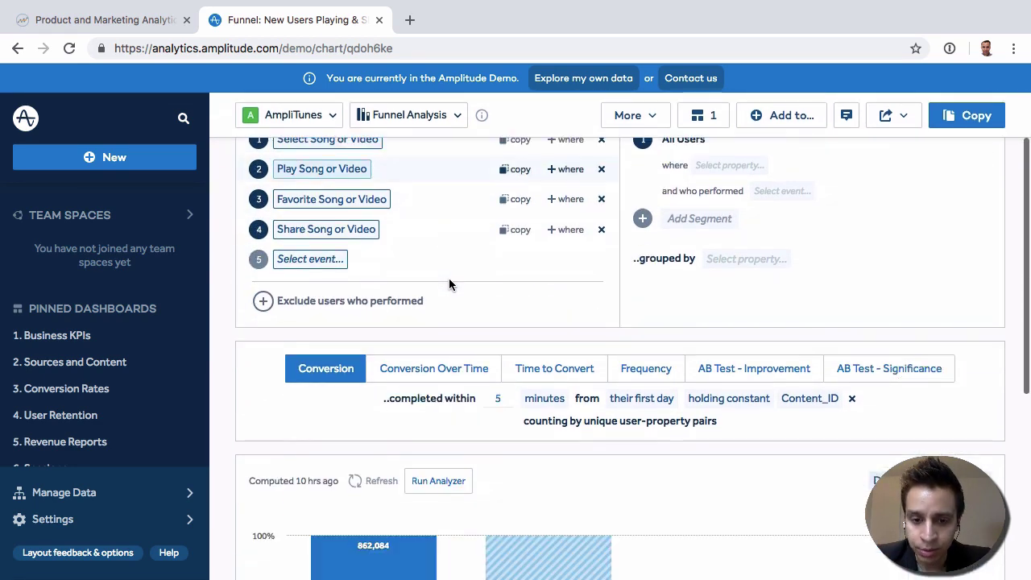
# - Launch Run Analyzer and read the Analyzer Beta dialog's key properties and cohorts
pyautogui.click(439, 483)
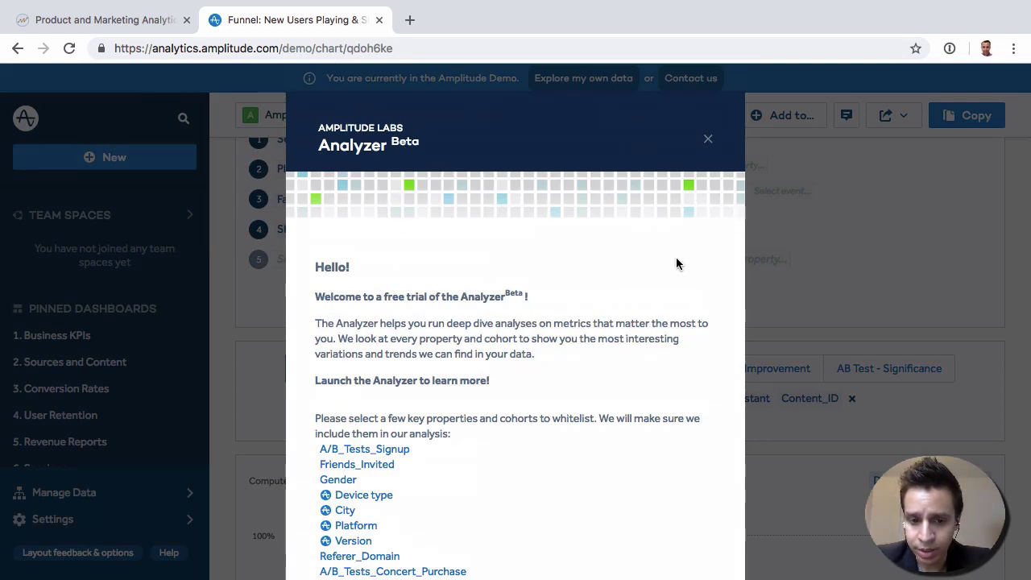
pyautogui.scroll(-4, 452, 402)
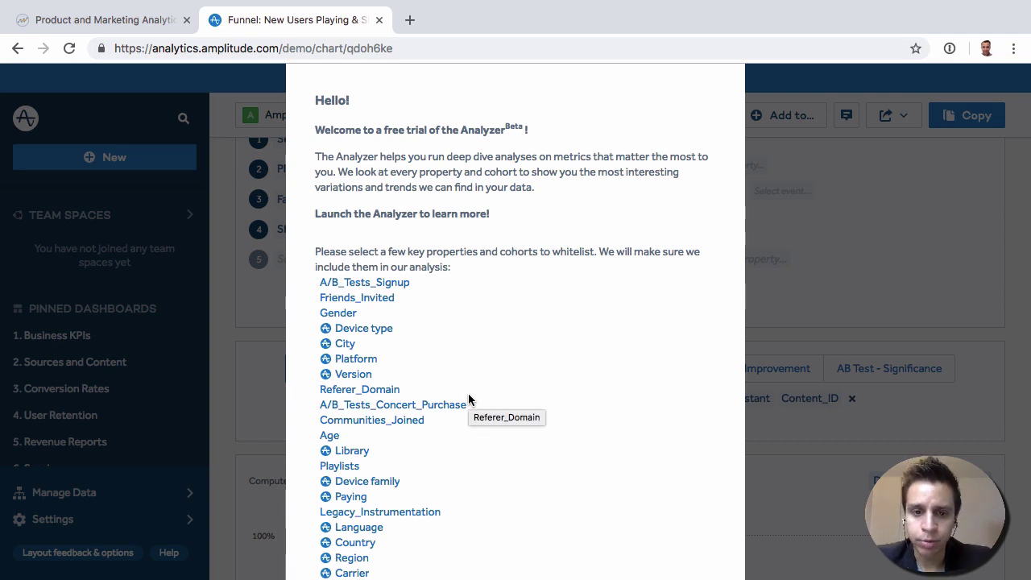
pyautogui.scroll(-4, 510, 385)
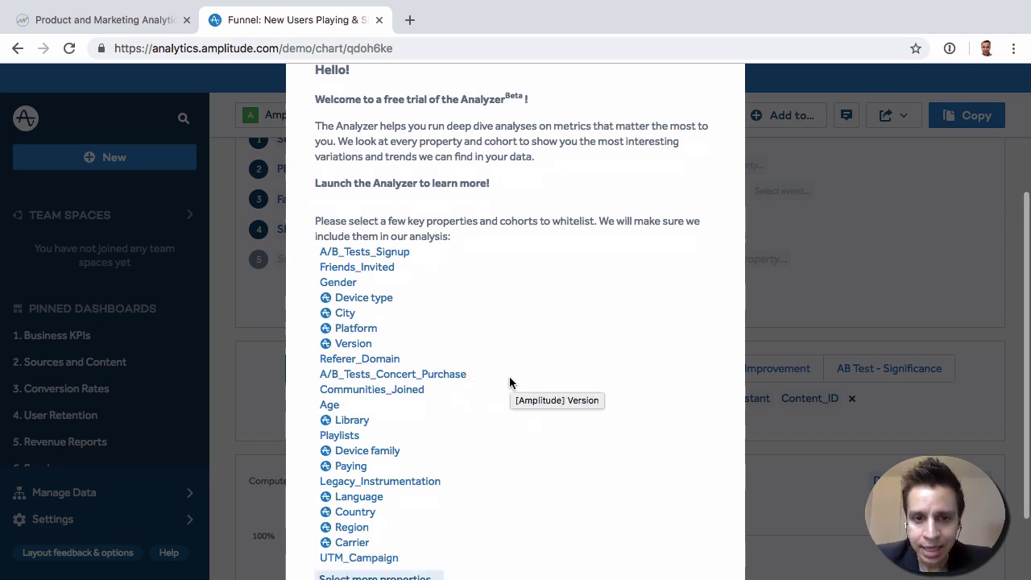
pyautogui.scroll(8, 612, 379)
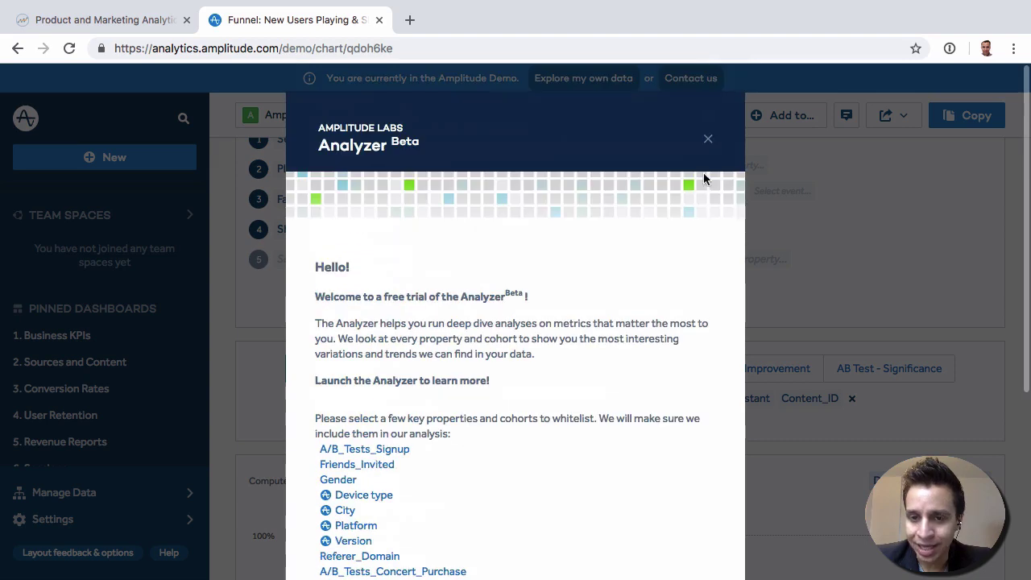
# - Close the Analyzer Beta dialog and scroll the funnel chart back to the top
pyautogui.click(709, 140)
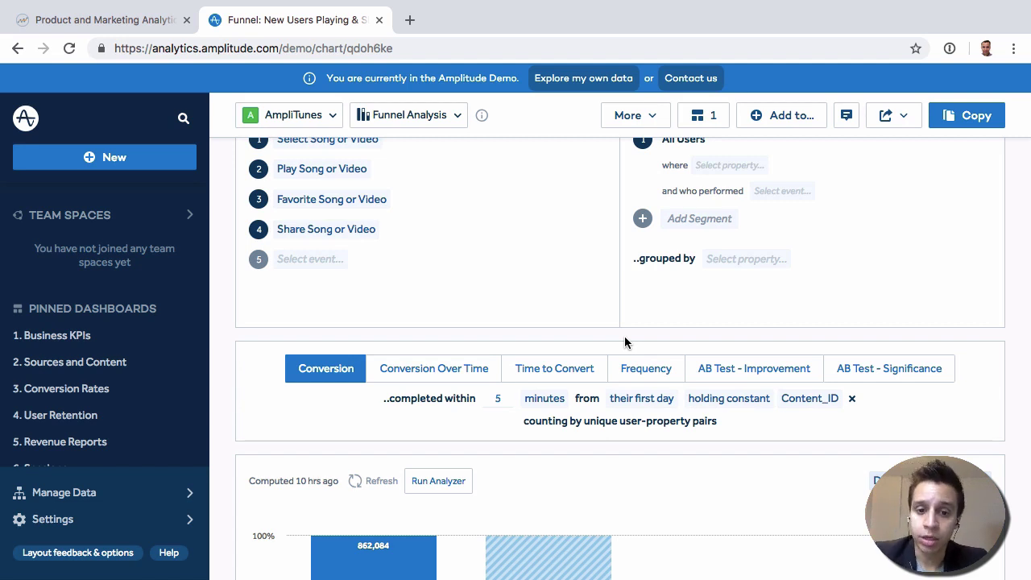
pyautogui.scroll(-5, 624, 339)
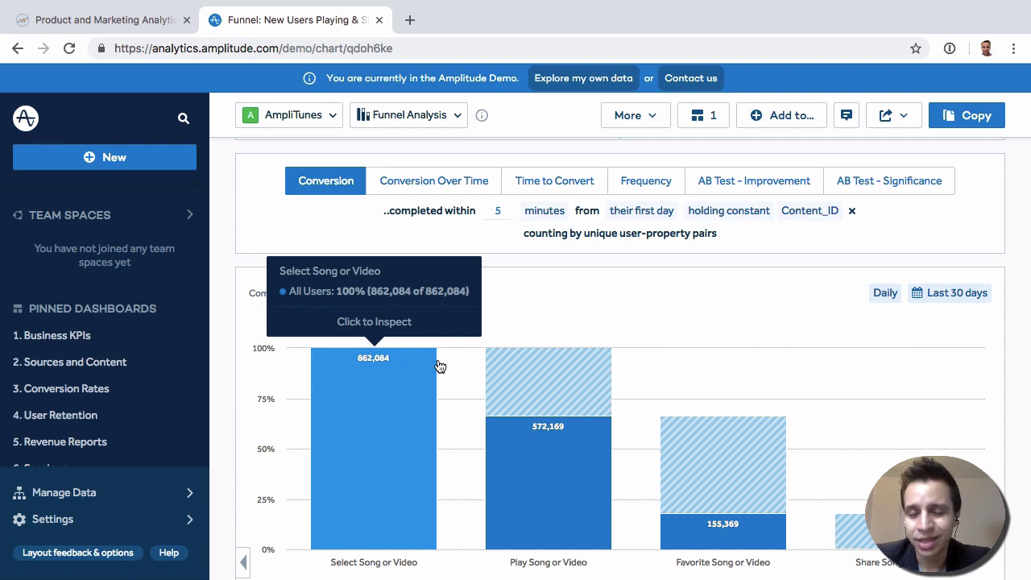
pyautogui.scroll(1, 813, 465)
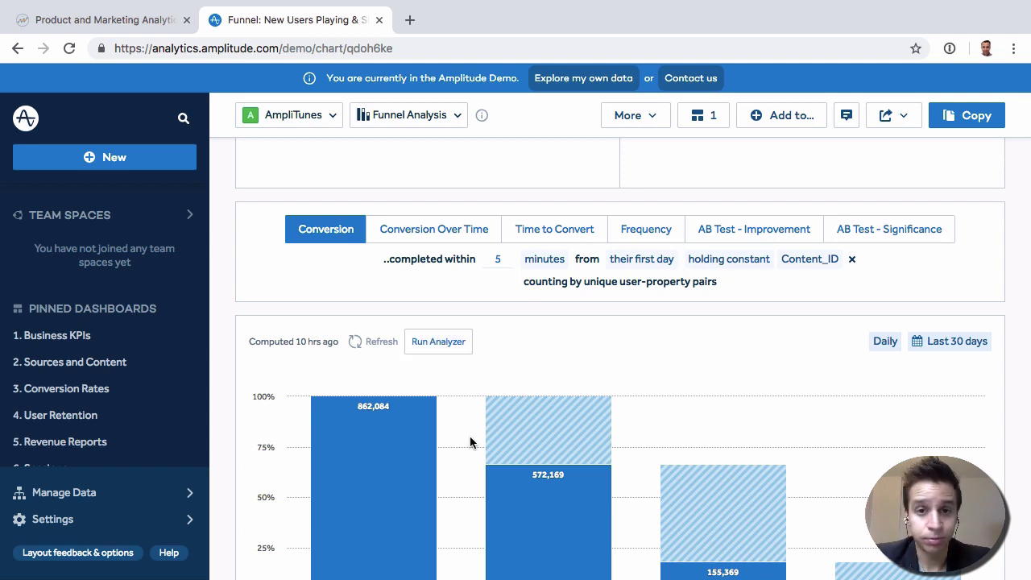
pyautogui.scroll(1, 488, 427)
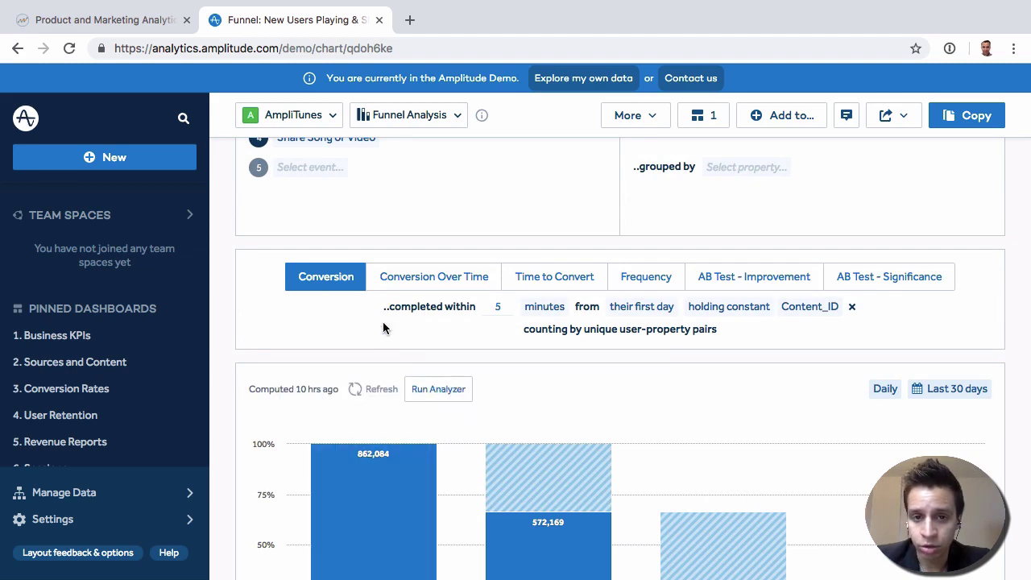
pyautogui.scroll(3, 383, 322)
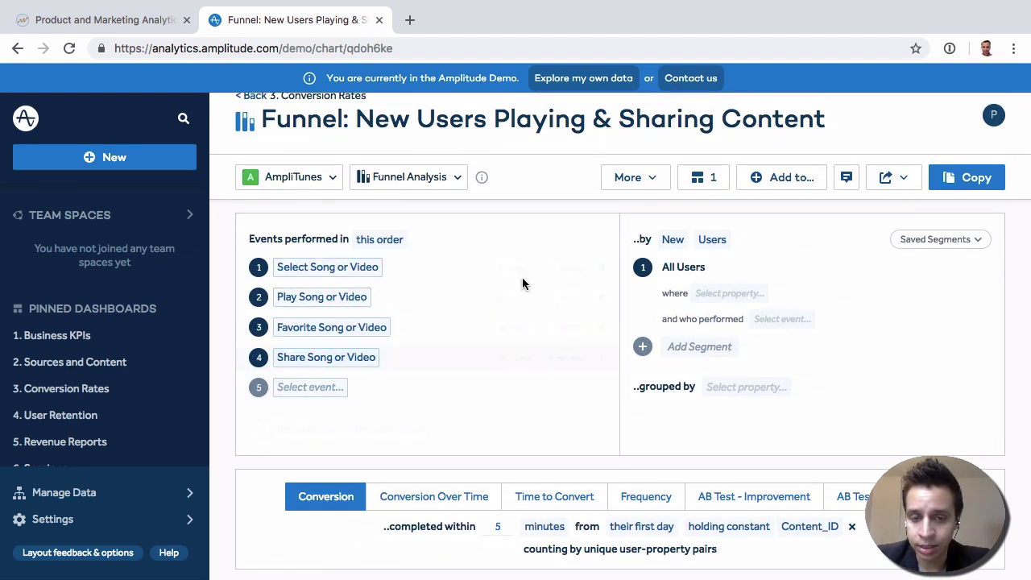